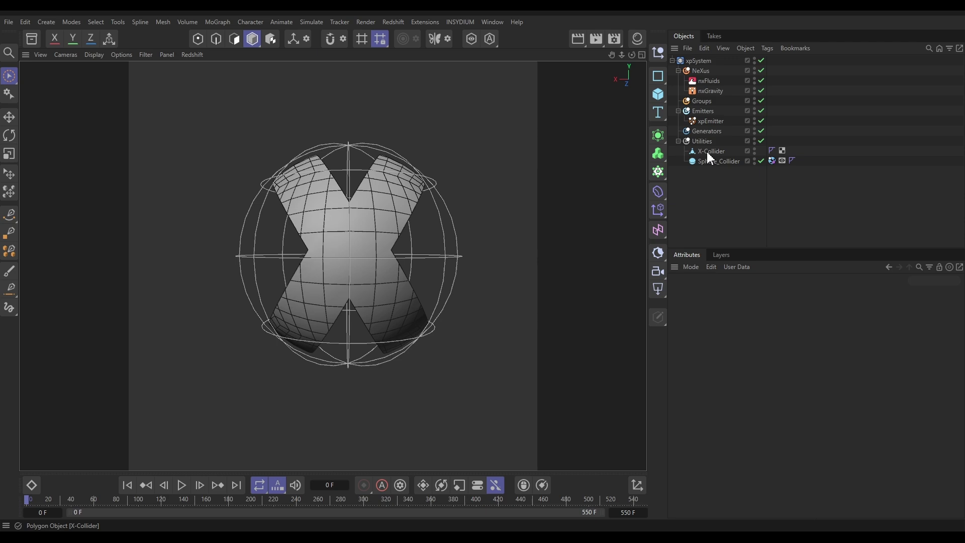
Hide the X-Collider in the viewport, then play the xpEmitter simulation so fluid pools in the sphere
click(709, 152)
alt+drag(373, 207, 402, 207)
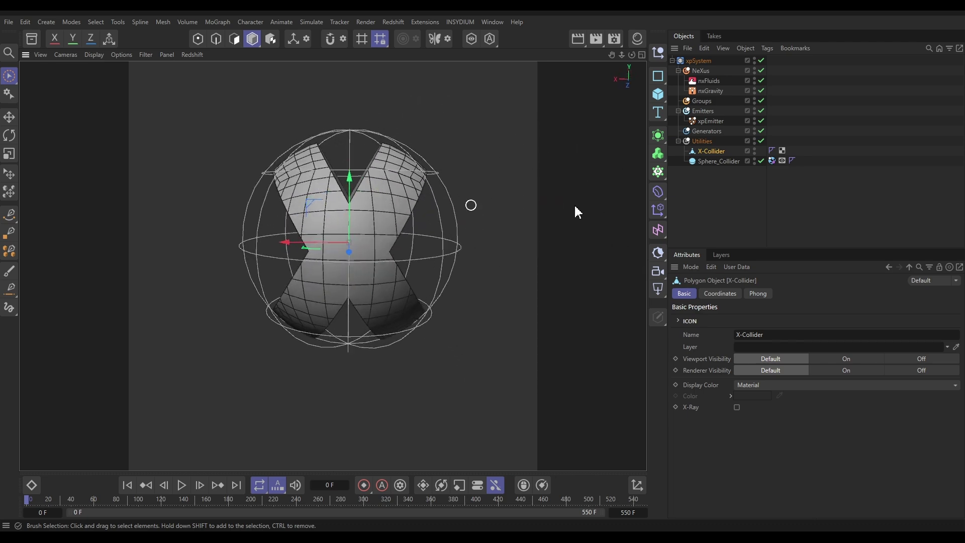
click(754, 148)
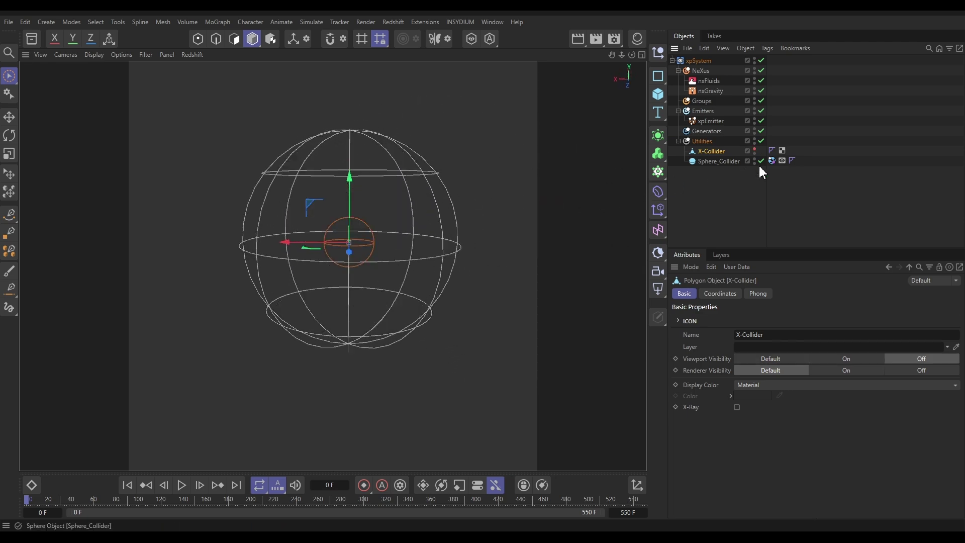
click(705, 121)
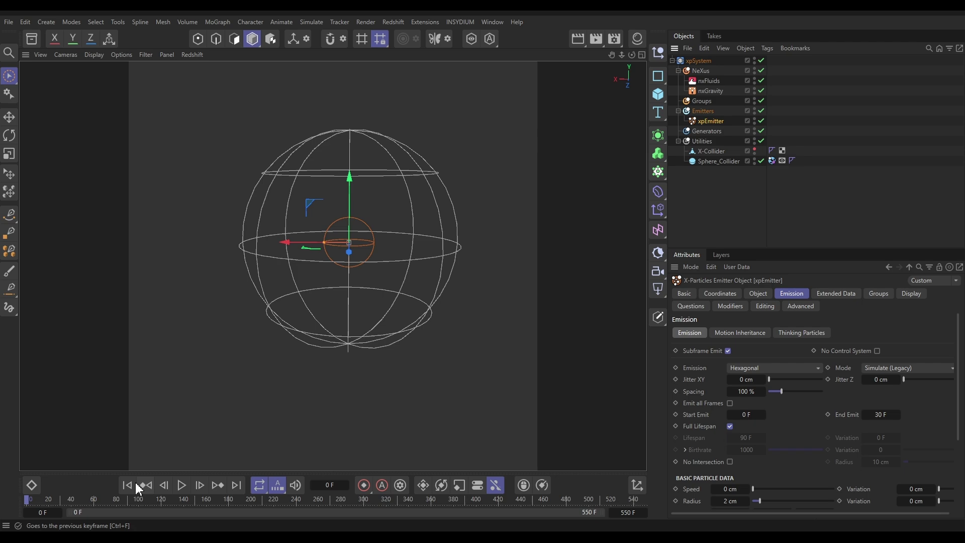
click(182, 485)
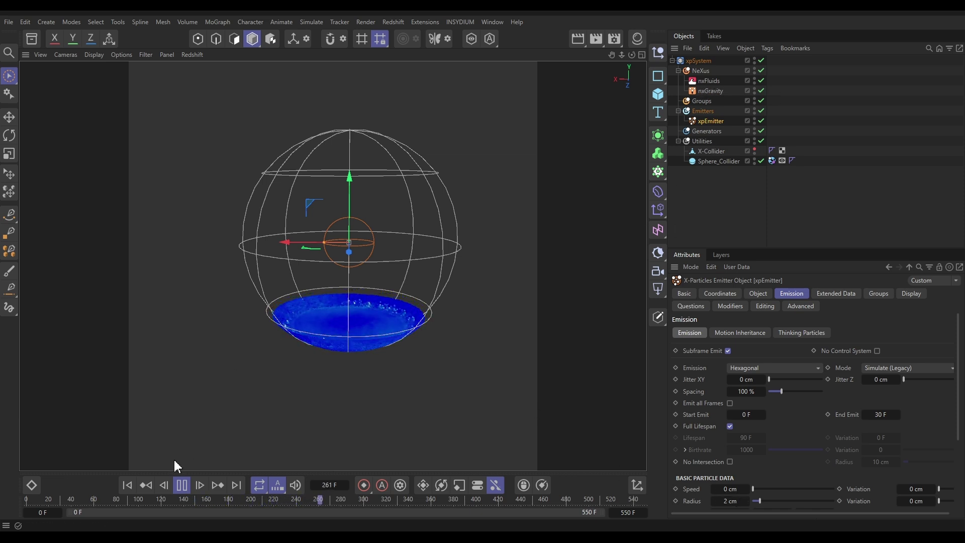
Pause at frame 276 and review the nxFluids solver and nxGravity settings
click(181, 485)
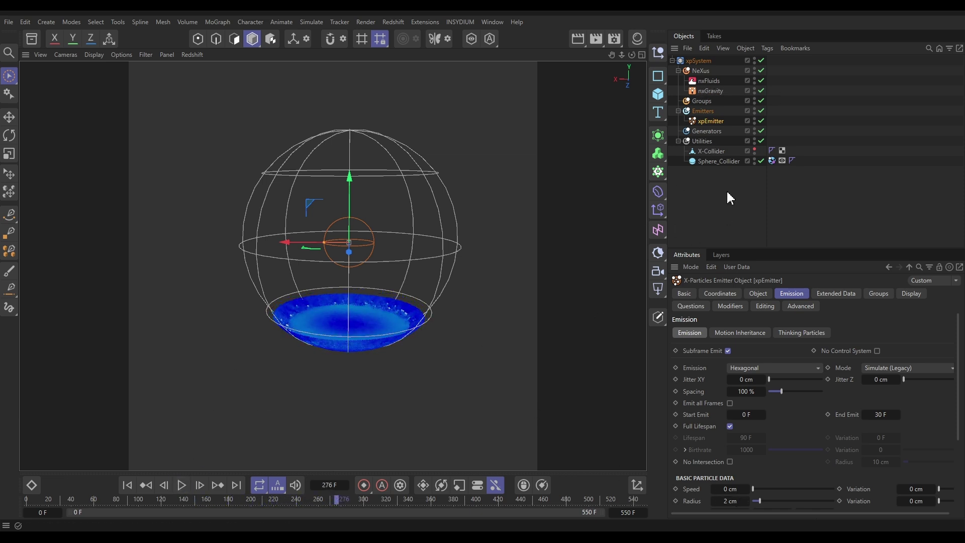
click(710, 80)
click(758, 294)
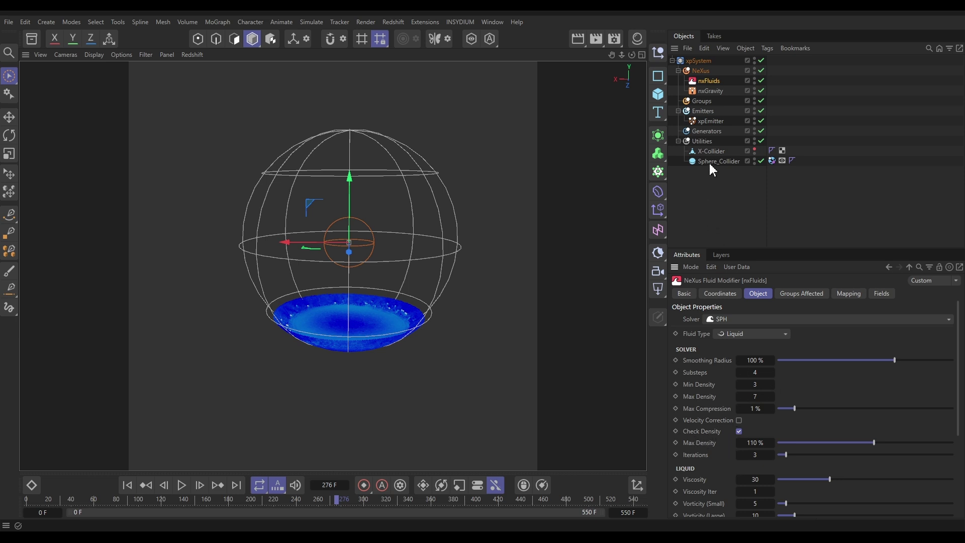
click(706, 90)
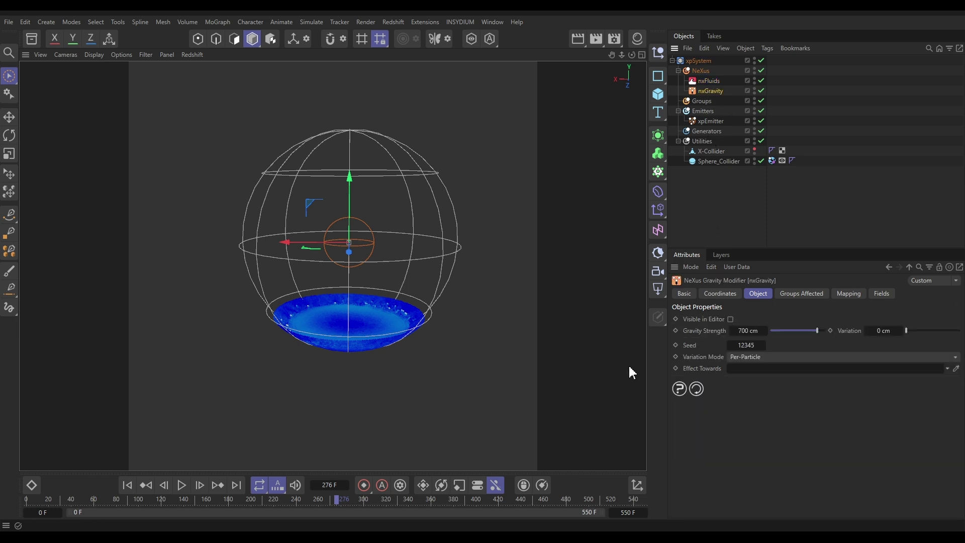
Replay the simulation from frame 0 and pause at frame 124
click(127, 485)
click(183, 486)
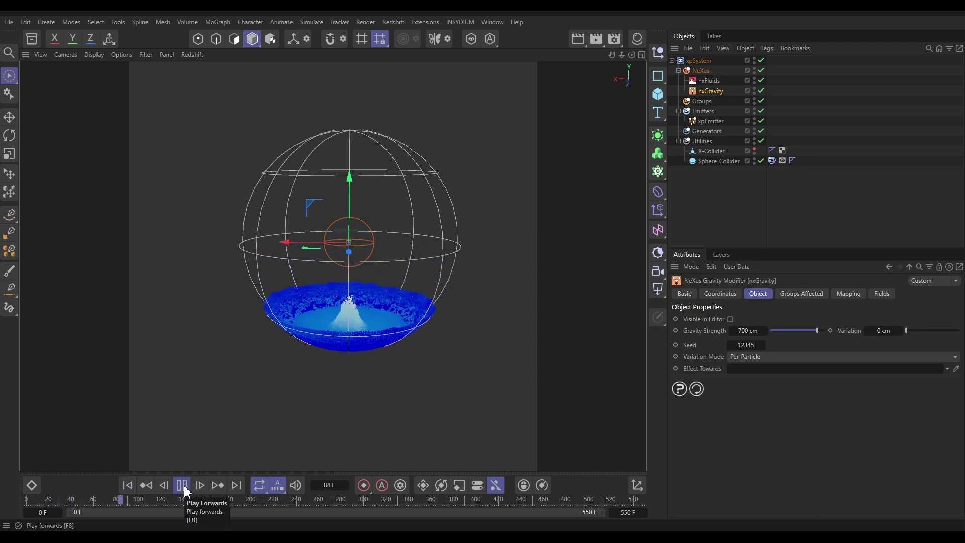
click(183, 486)
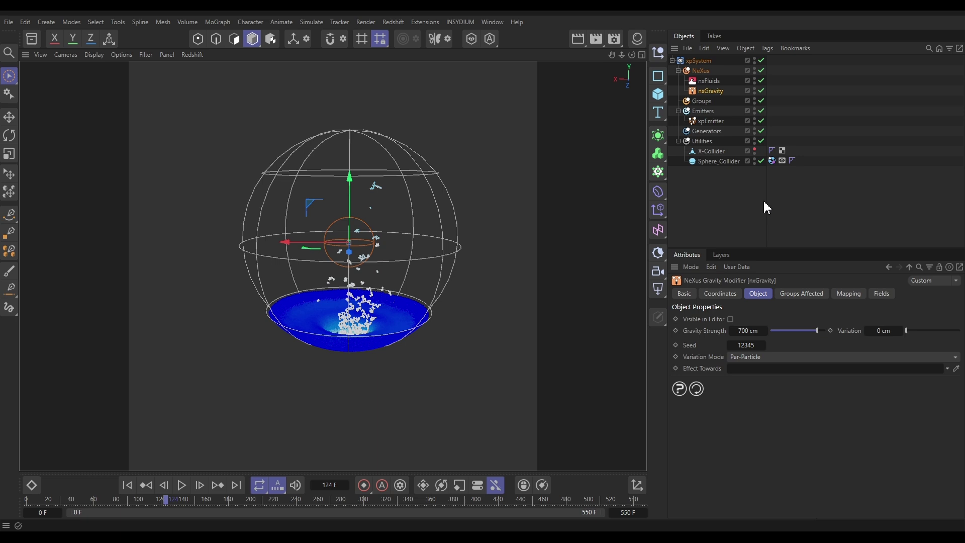
Inspect the Sphere_Collider's xpCollider tag (Inside normals, 0% bounce, 1% friction), leaving X-Collider hidden
click(719, 162)
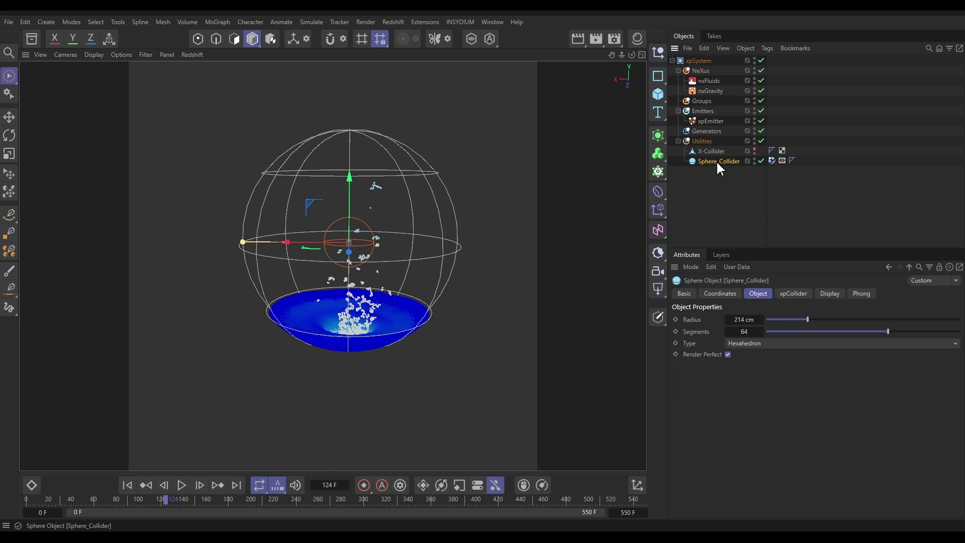
click(771, 160)
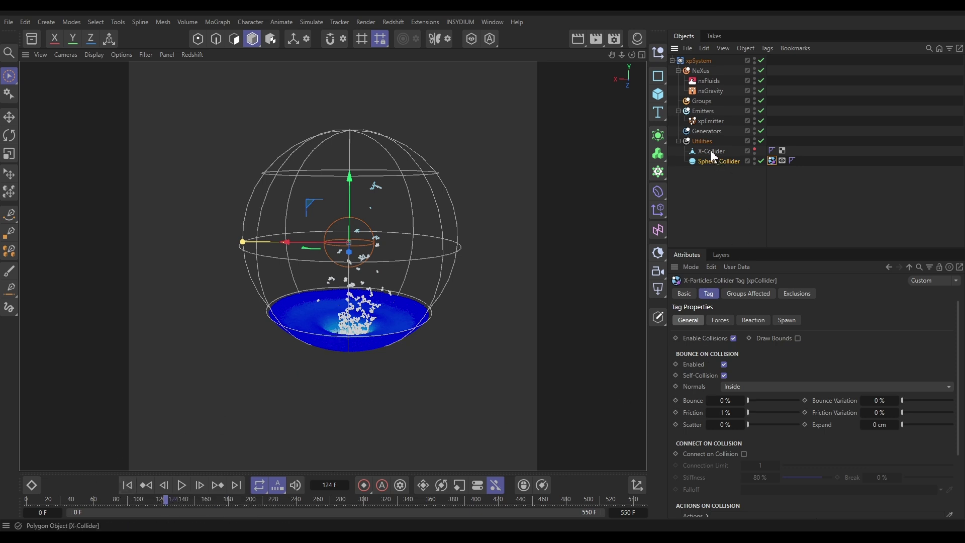
click(754, 150)
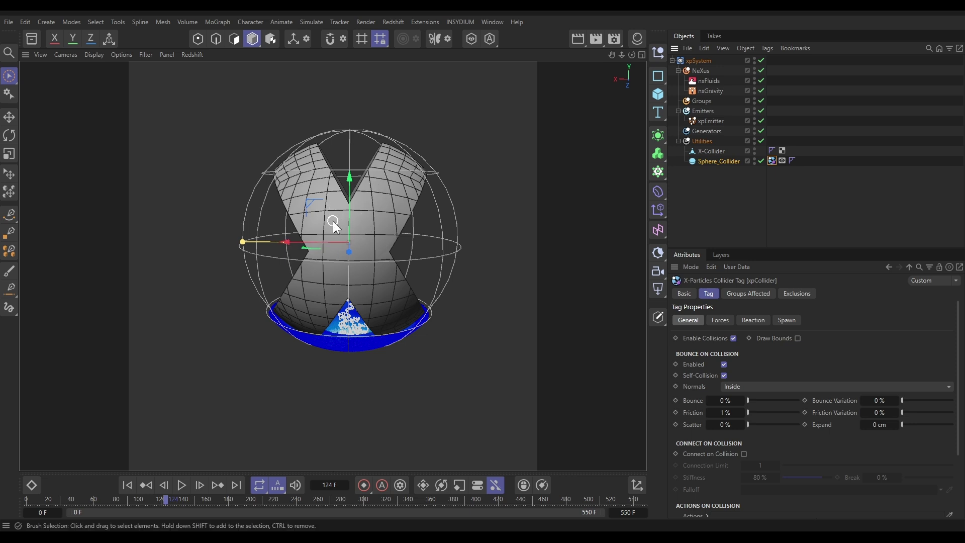
click(754, 149)
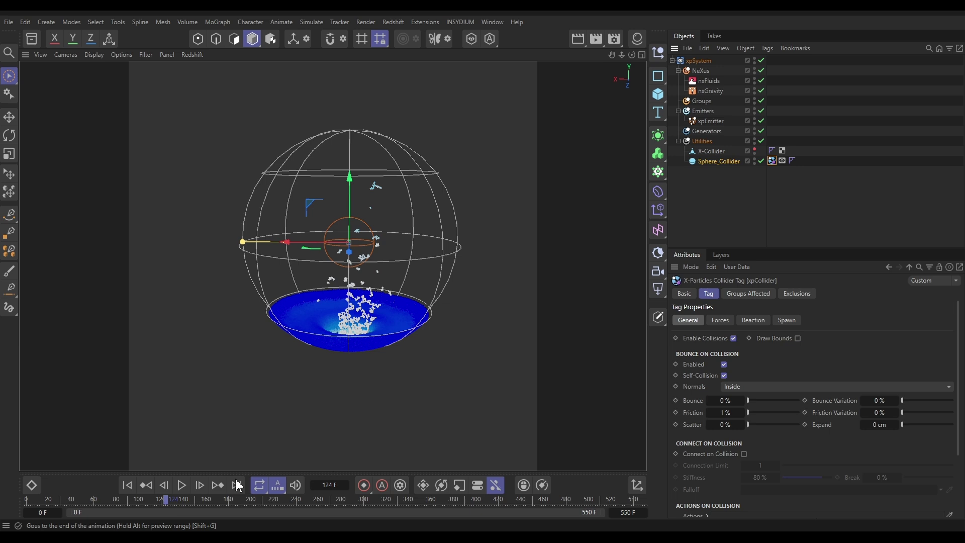
Play to frame 354 and store the settled fluid as xpEmitter's initial state with Use Initial State on
click(182, 487)
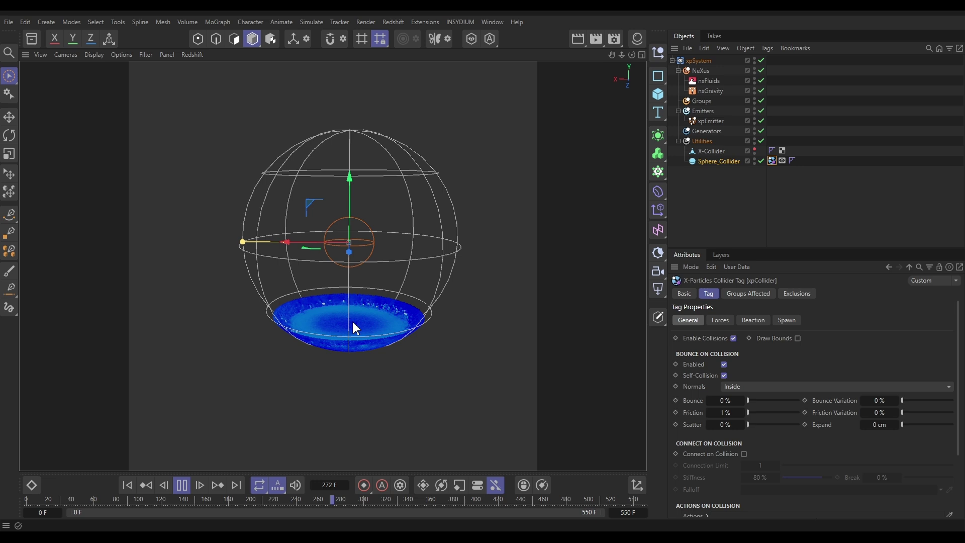
click(184, 488)
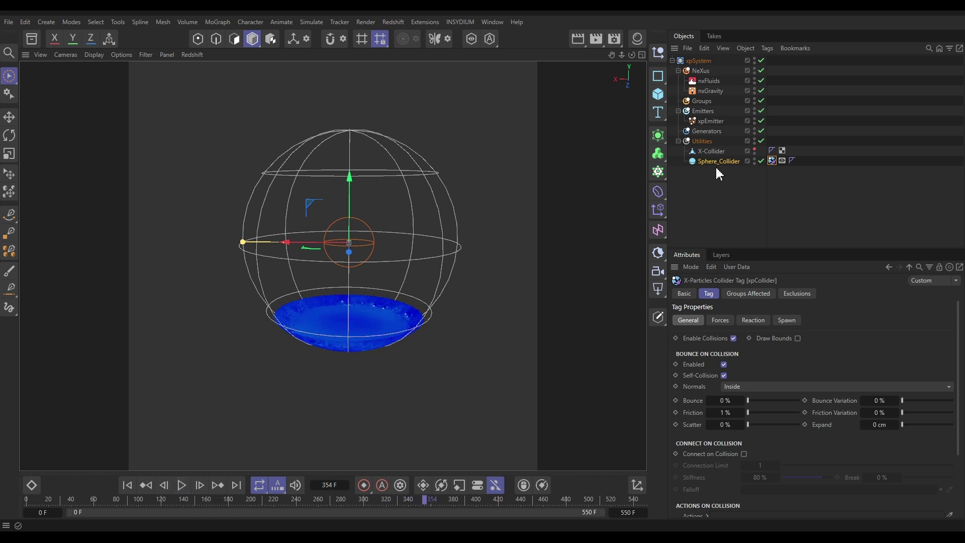
click(710, 121)
click(763, 298)
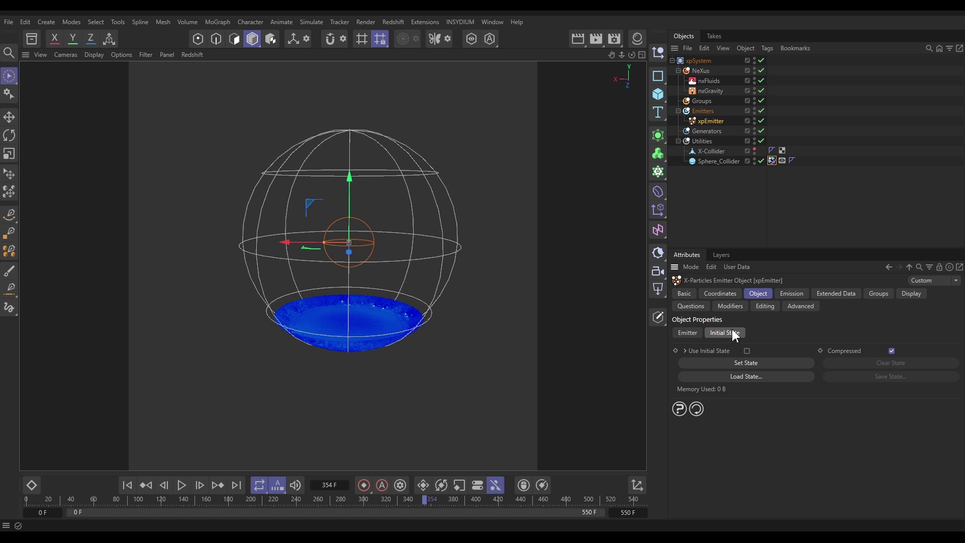
click(683, 335)
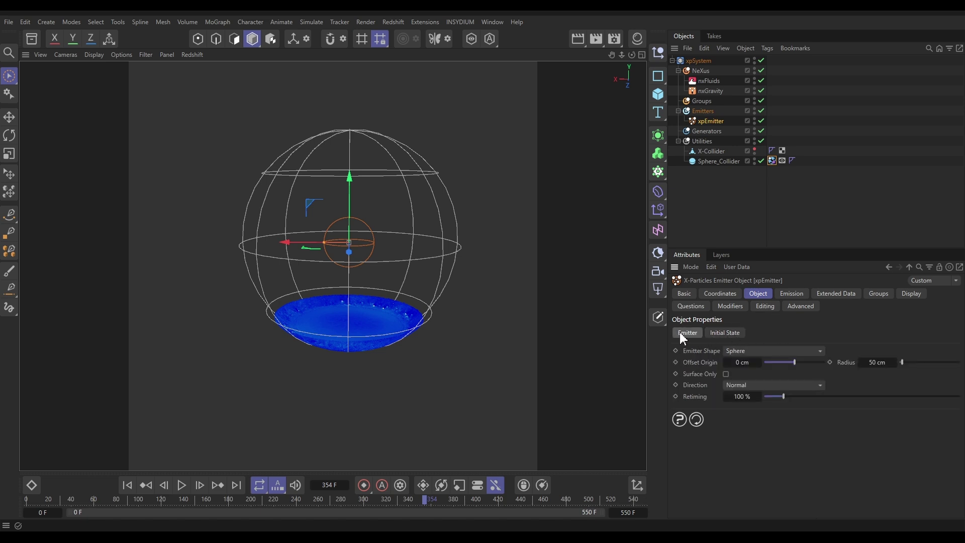
click(724, 334)
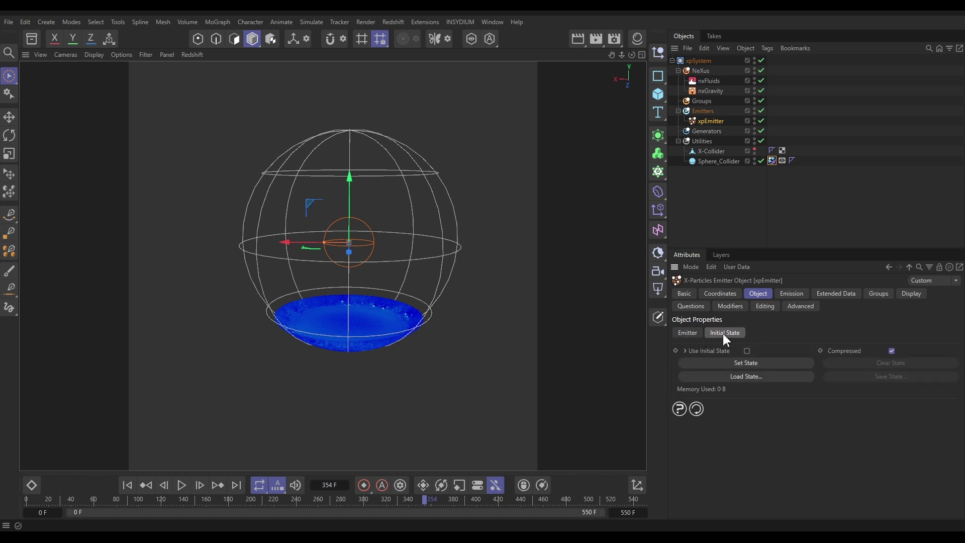
click(746, 361)
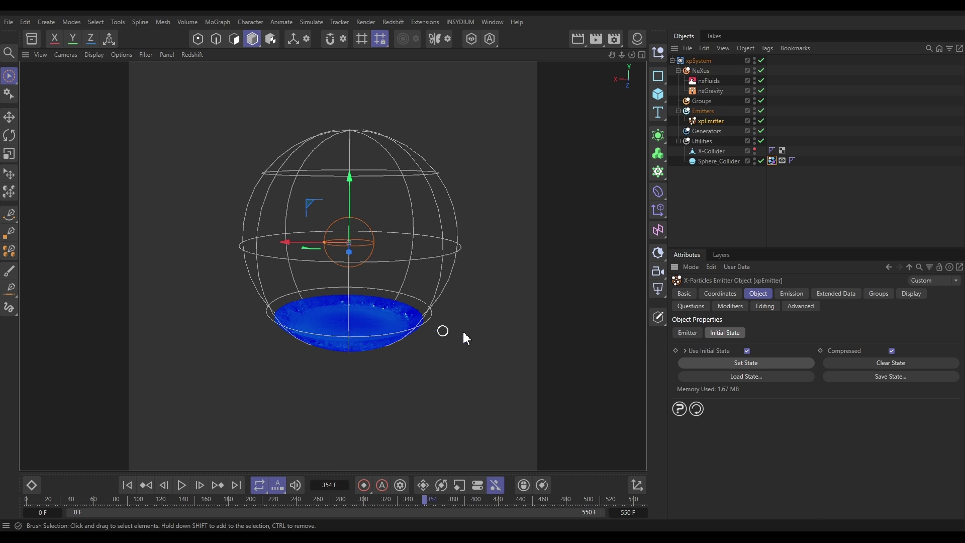
click(787, 295)
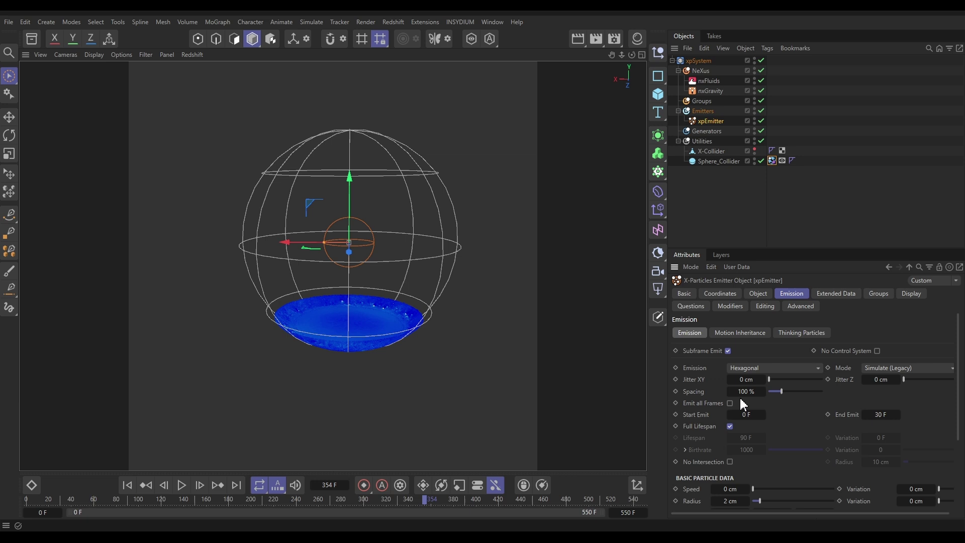
Set xpEmitter emission to Controlled Only and go to frame 1 to see the settled fluid
click(748, 366)
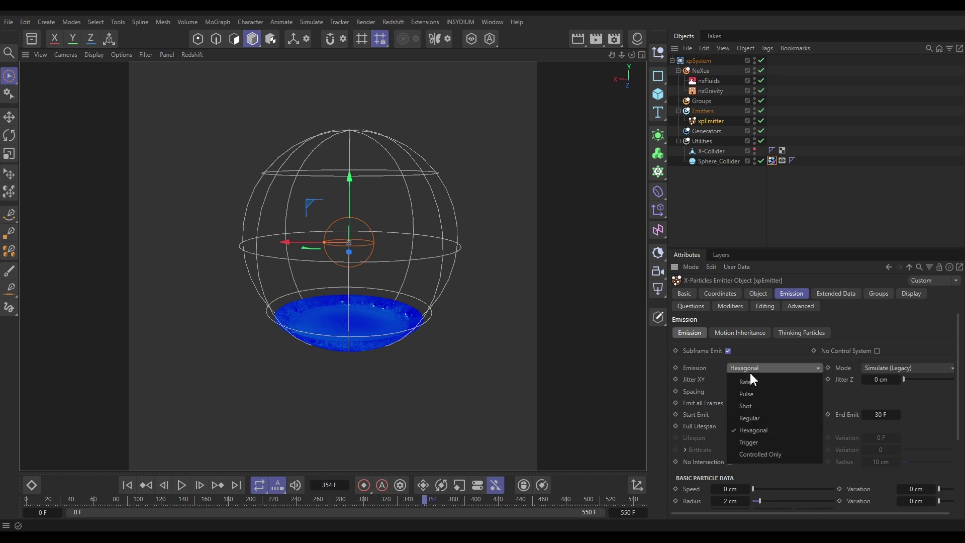
click(762, 454)
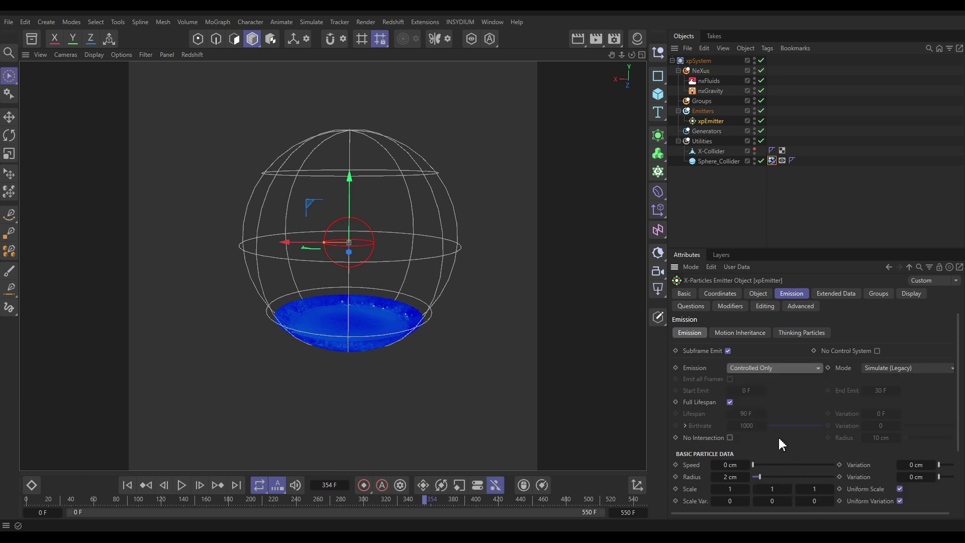
click(124, 485)
click(200, 485)
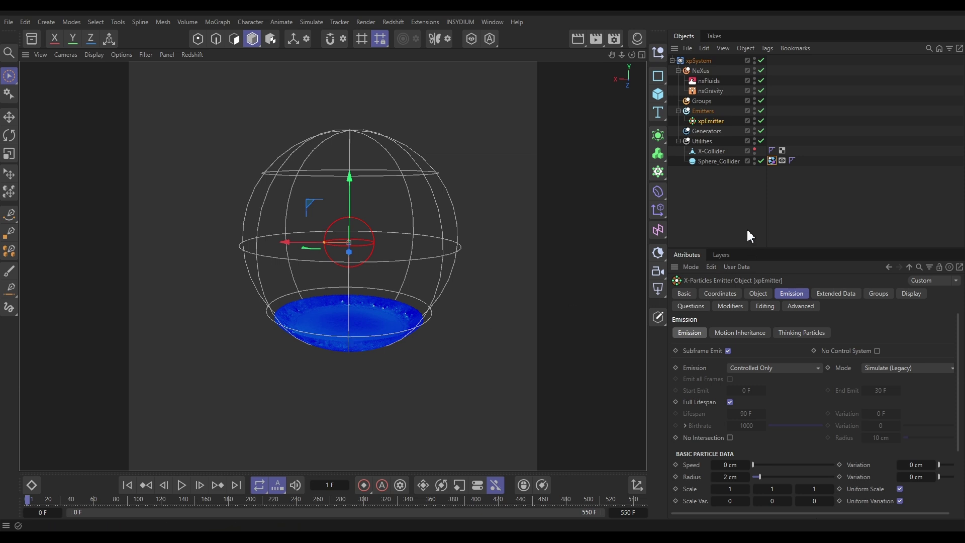
Add an nxVorticity modifier under the NeXus folder
click(706, 70)
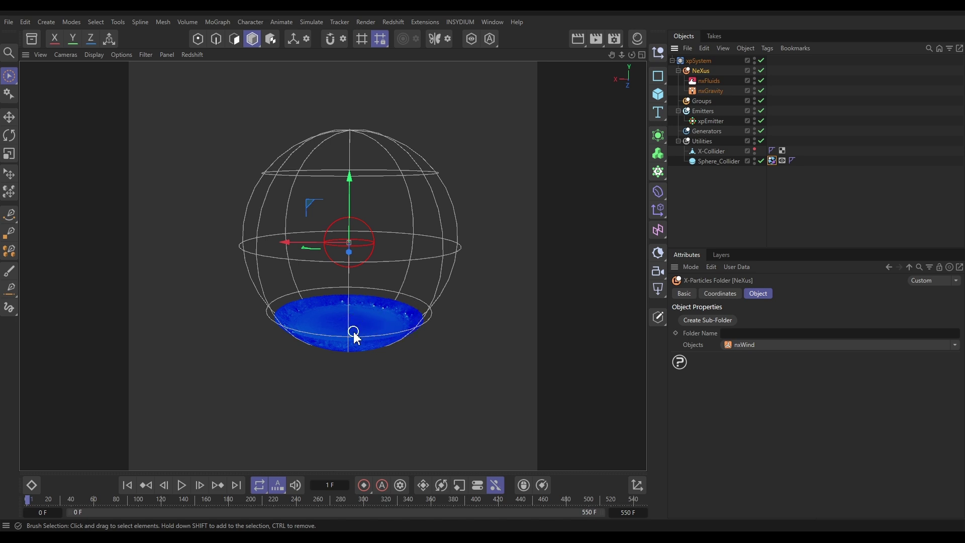
click(955, 346)
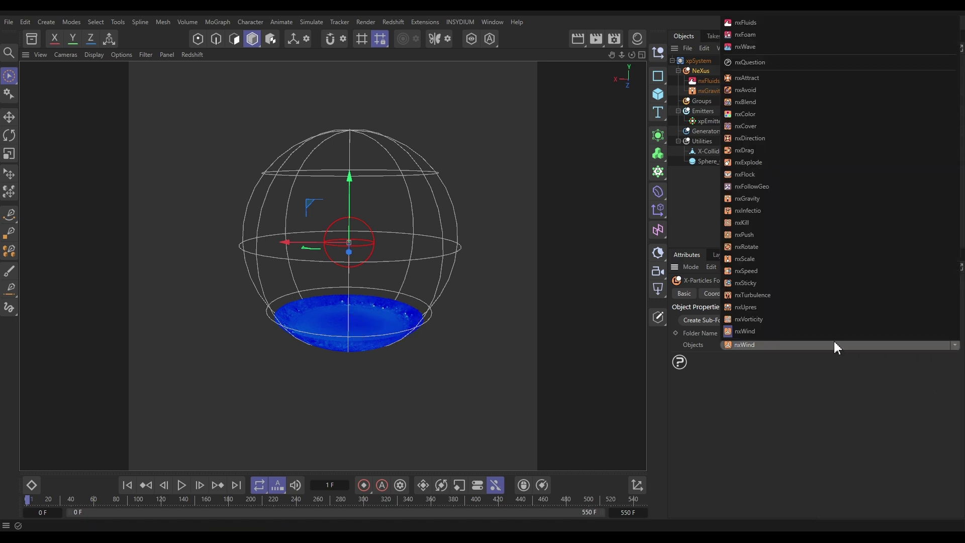
click(802, 319)
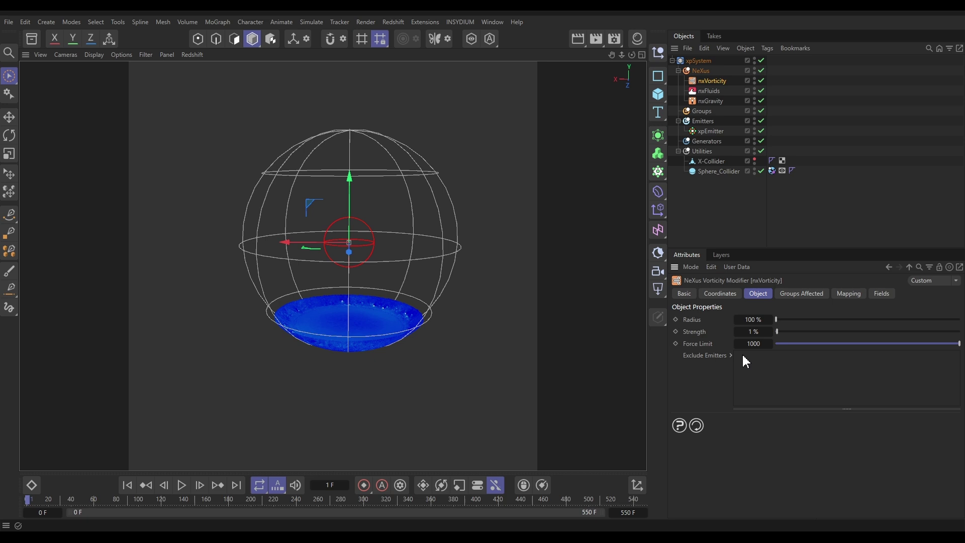
Set the vorticity Radius to 150 %, Strength to 2000 % and Force Limit to 100
click(752, 320)
text(150)
key(Return)
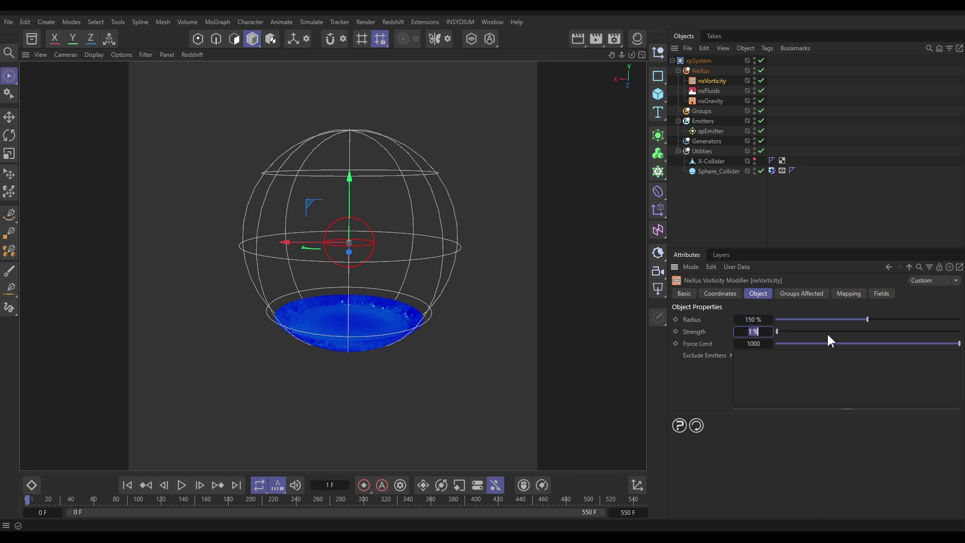
text(2000)
key(Return)
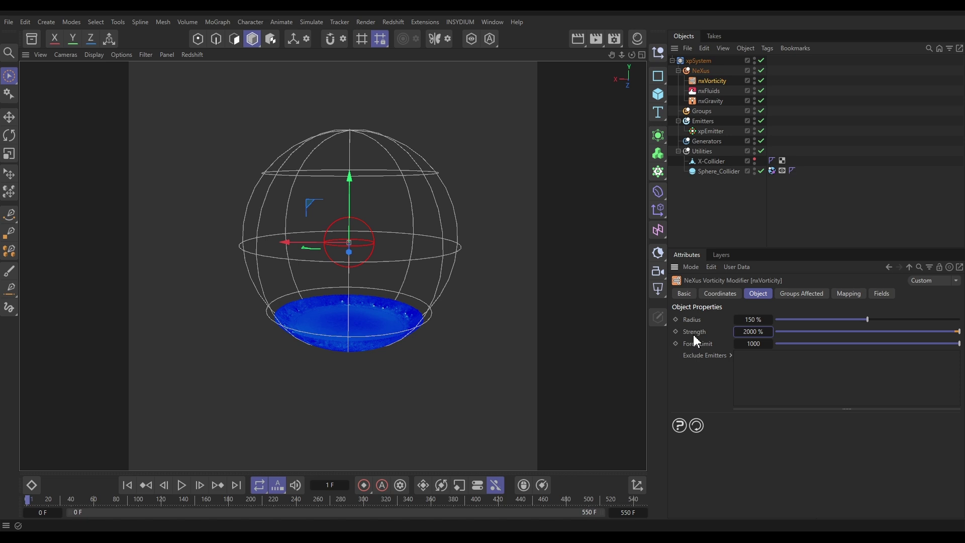
key(Tab)
text(100)
key(Return)
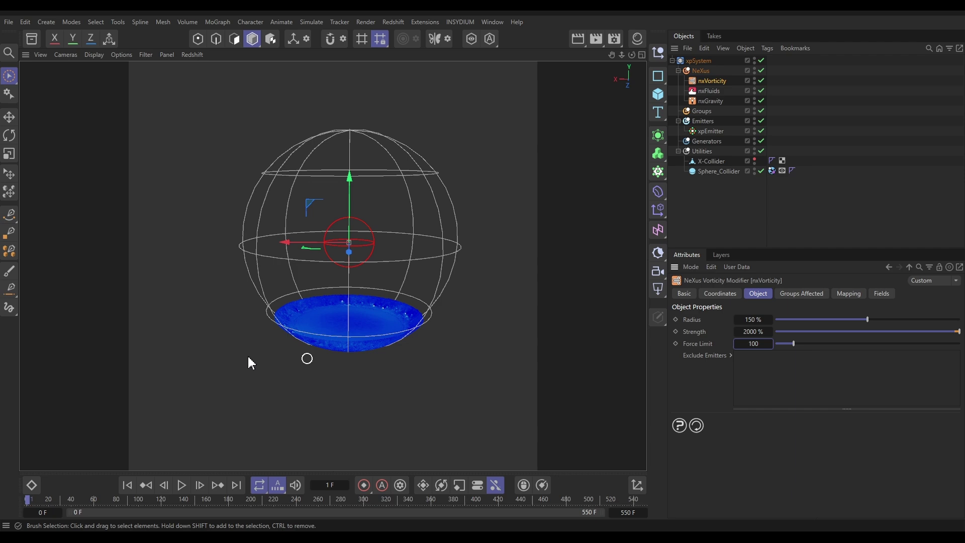
Replay the simulation from frame 0 with vorticity and pause at frame 223
click(127, 485)
click(182, 485)
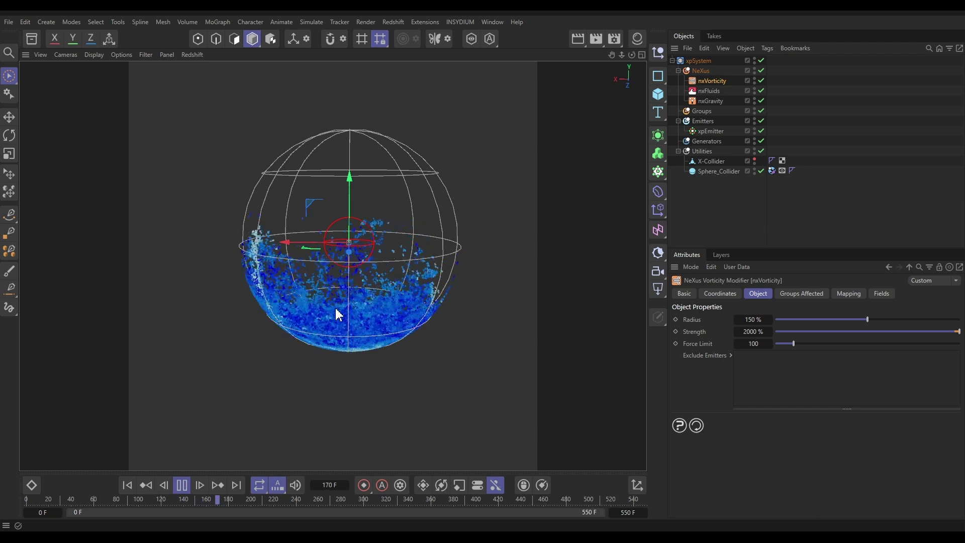
click(183, 481)
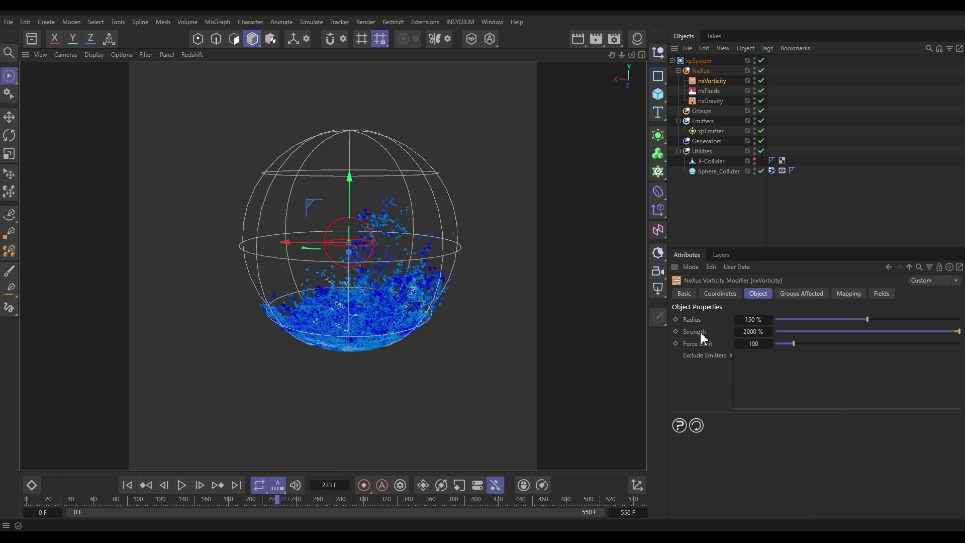
Add an Age mapping layer to nxVorticity driving Strength, with Range Max set to 150 F
click(849, 294)
click(822, 321)
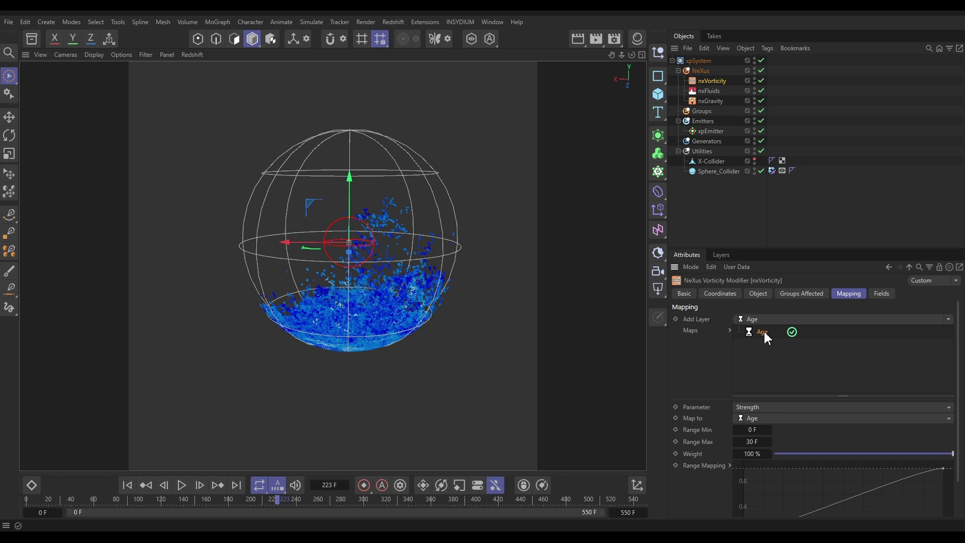
click(755, 406)
click(751, 420)
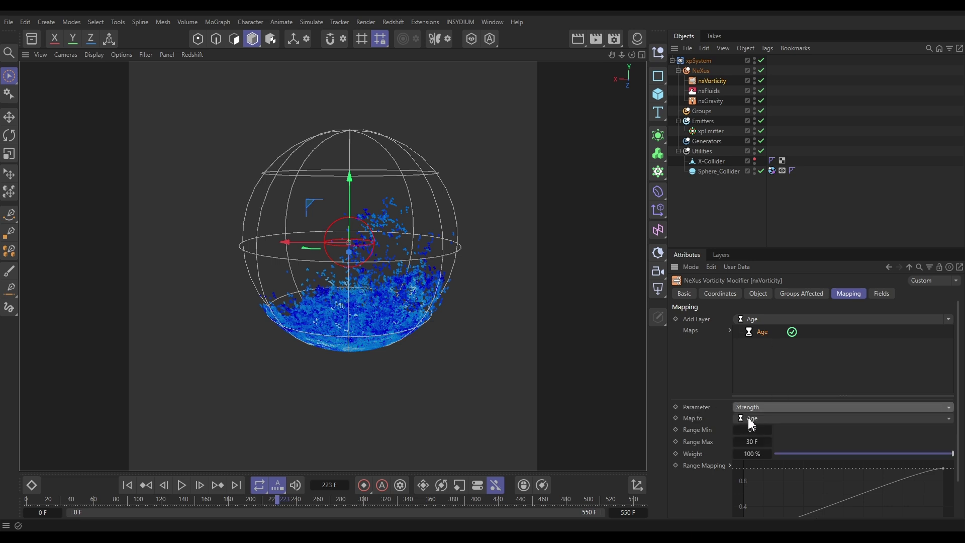
scroll(719, 404, down, 2)
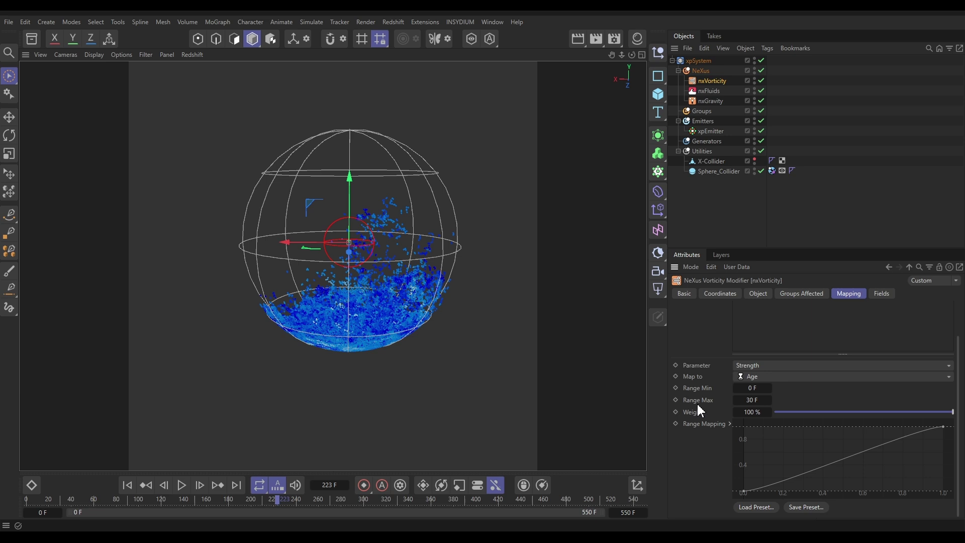
click(758, 401)
Replay the simulation from the start and pause at frame 162
click(132, 485)
click(183, 488)
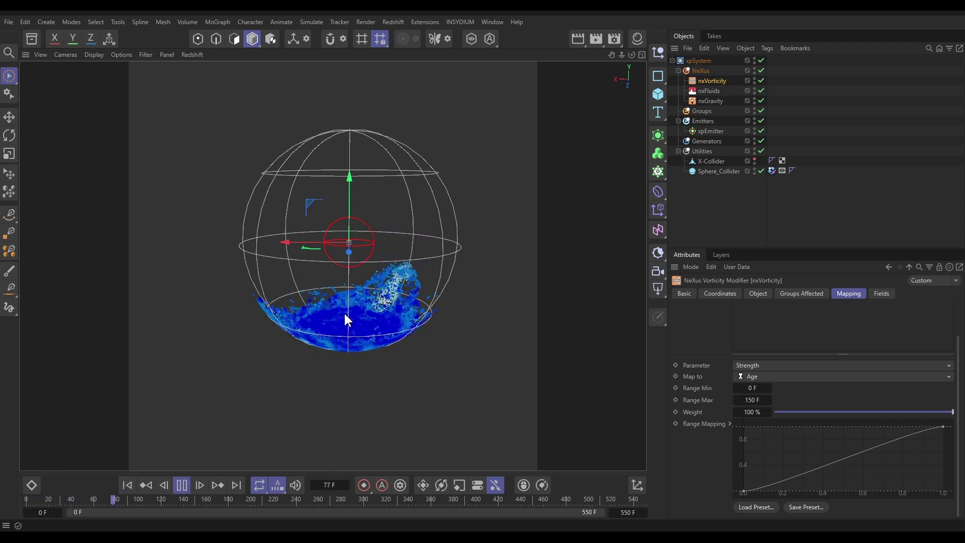
click(182, 486)
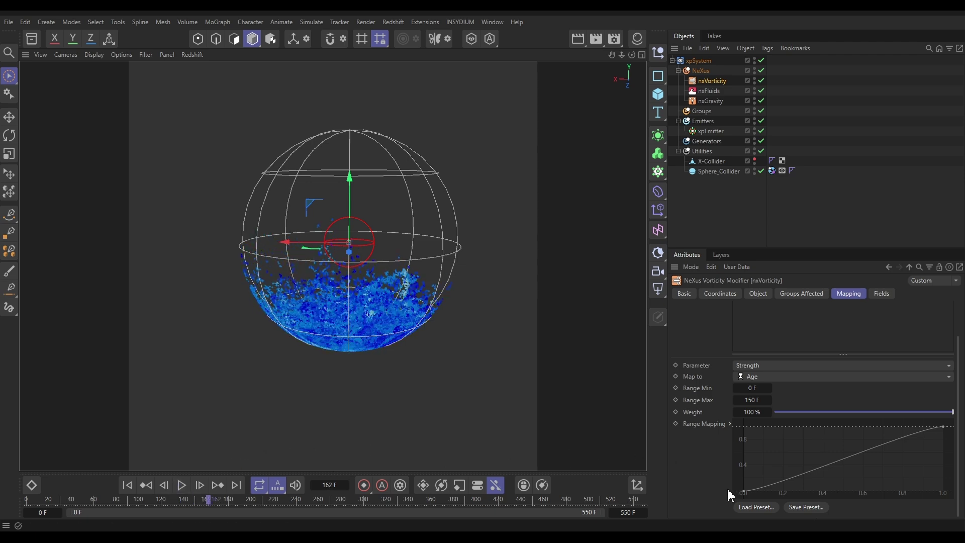
Flatten the start of the age Range Mapping curve, then replay and pause at frame 208
drag(743, 492, 898, 492)
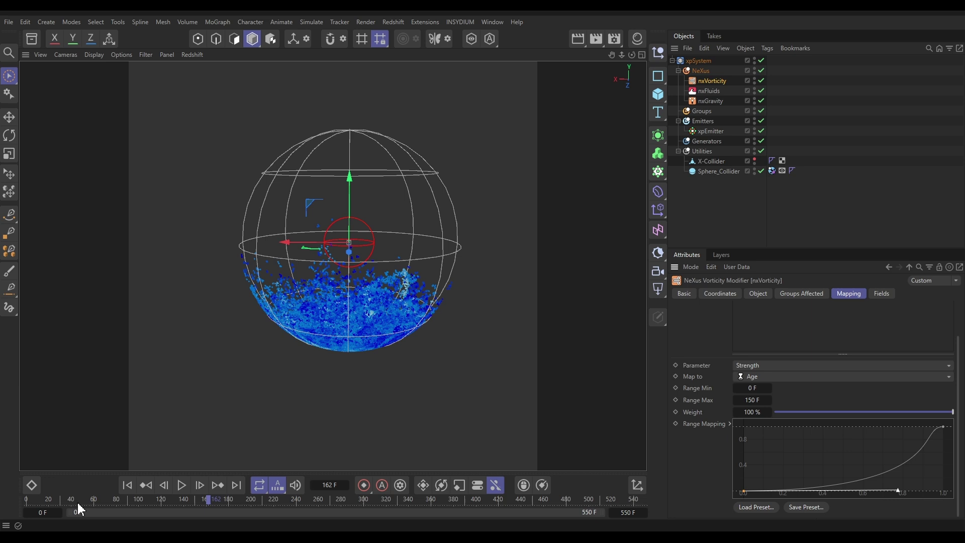
click(128, 485)
click(181, 485)
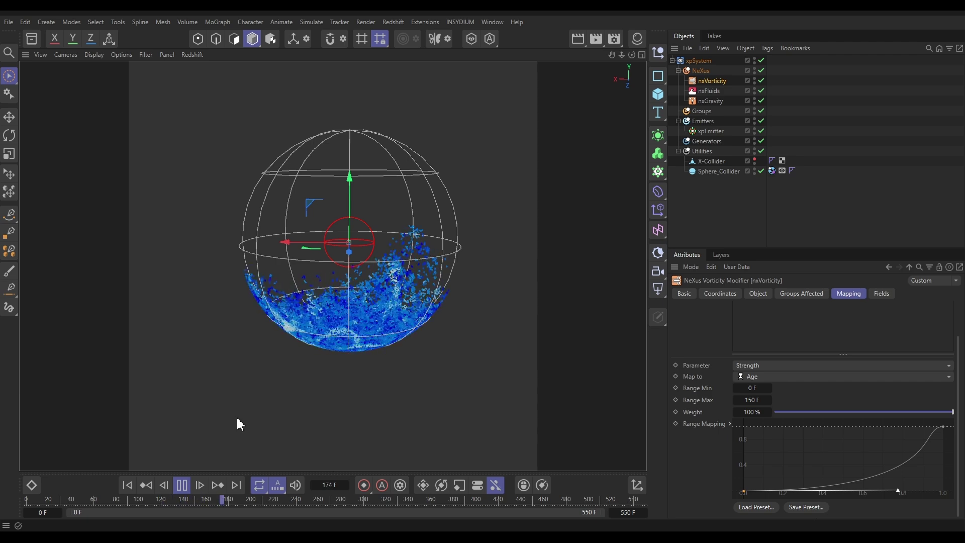
click(183, 486)
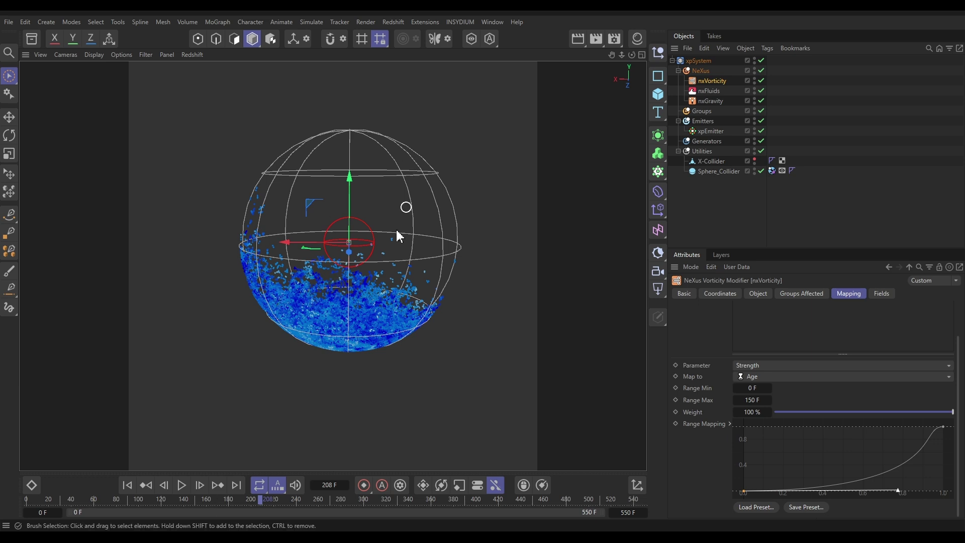
Add an nxExplode modifier to NeXus and move it away from the sphere's centre
click(703, 74)
click(955, 345)
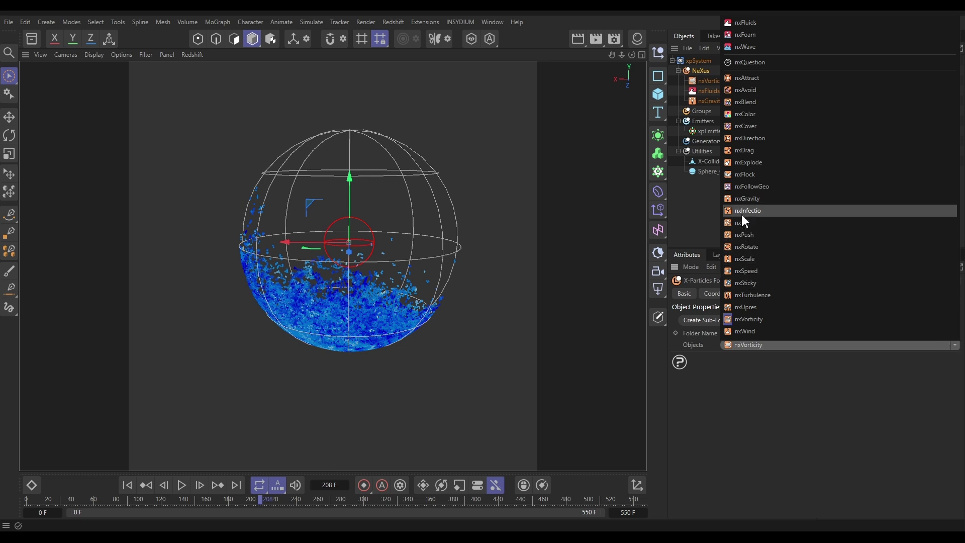
click(756, 162)
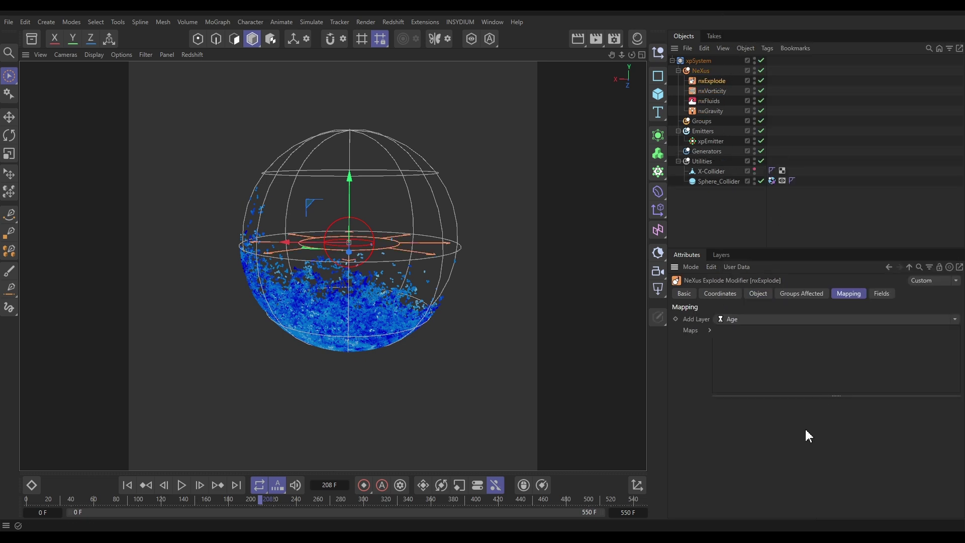
click(757, 294)
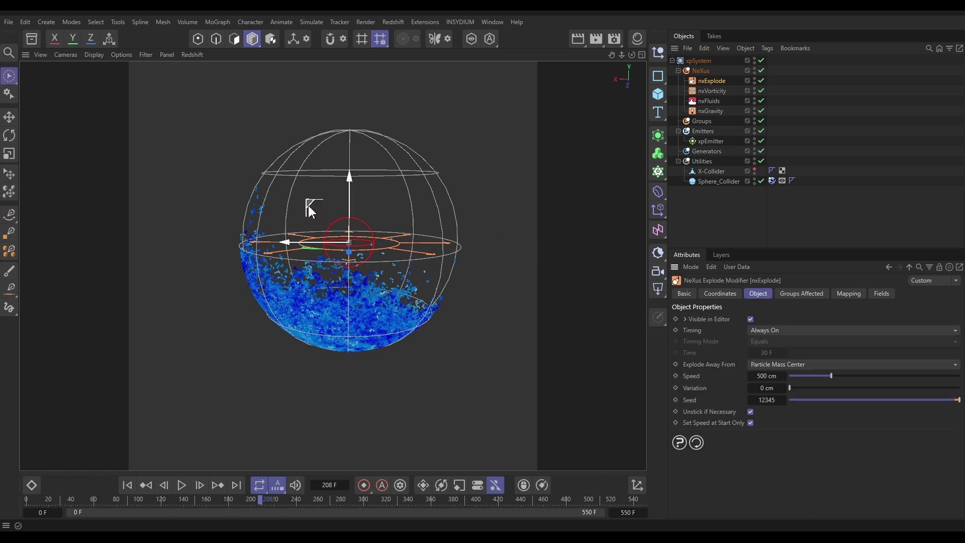
drag(311, 204, 489, 315)
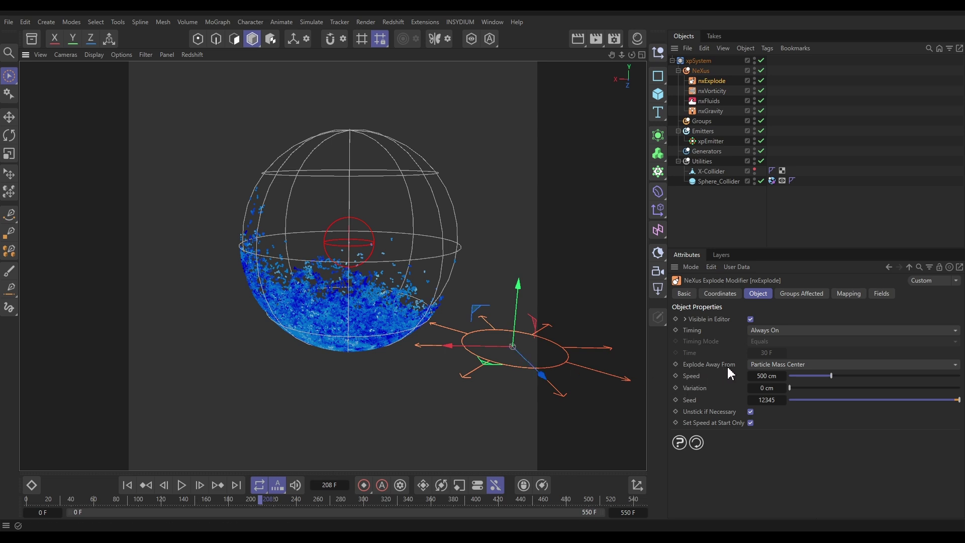
Make particles explode away from This Modifier at 1000 cm speed with 800 cm variation
click(787, 366)
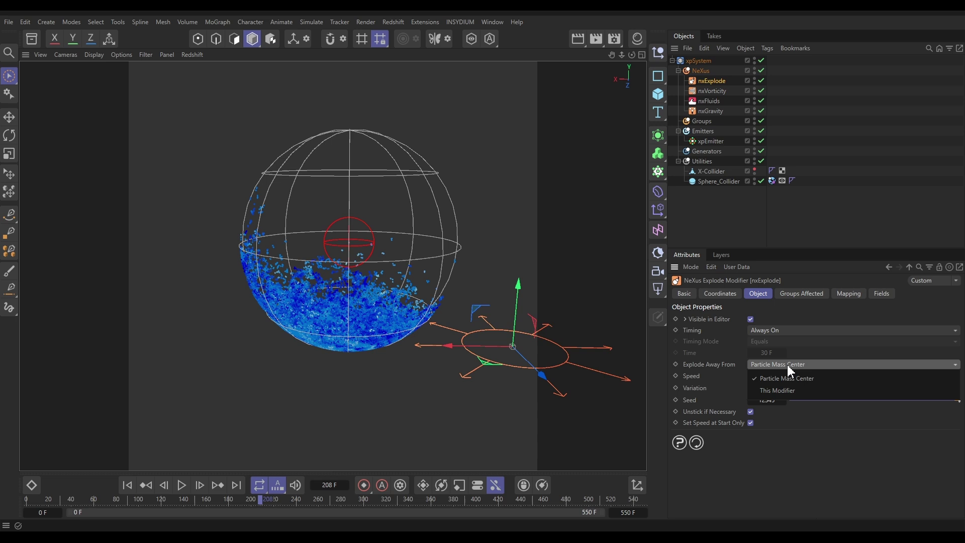
click(776, 393)
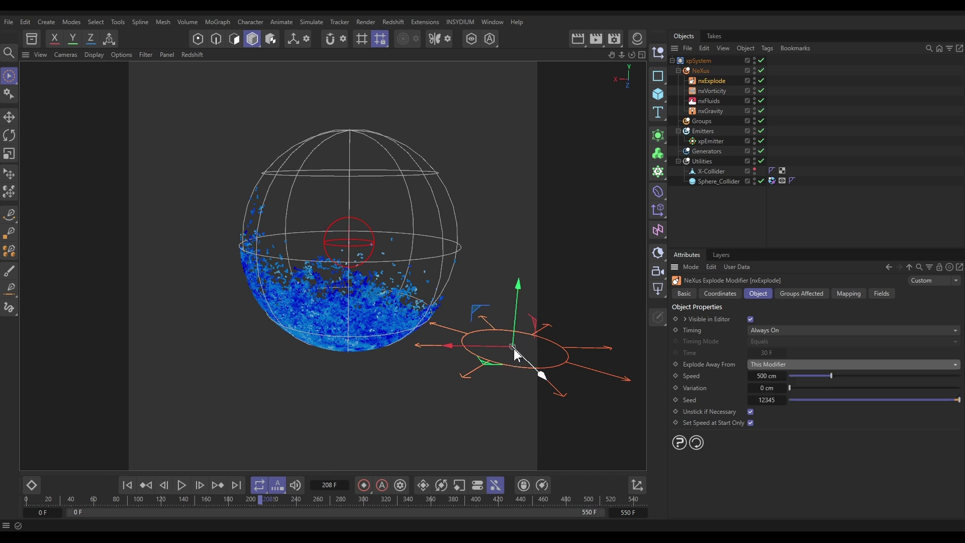
click(764, 376)
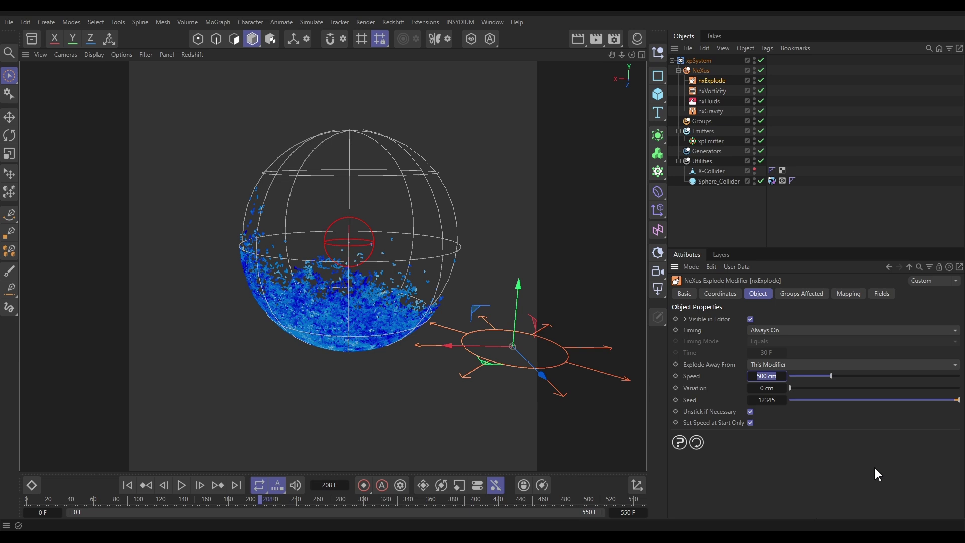
text(1000)
key(Tab)
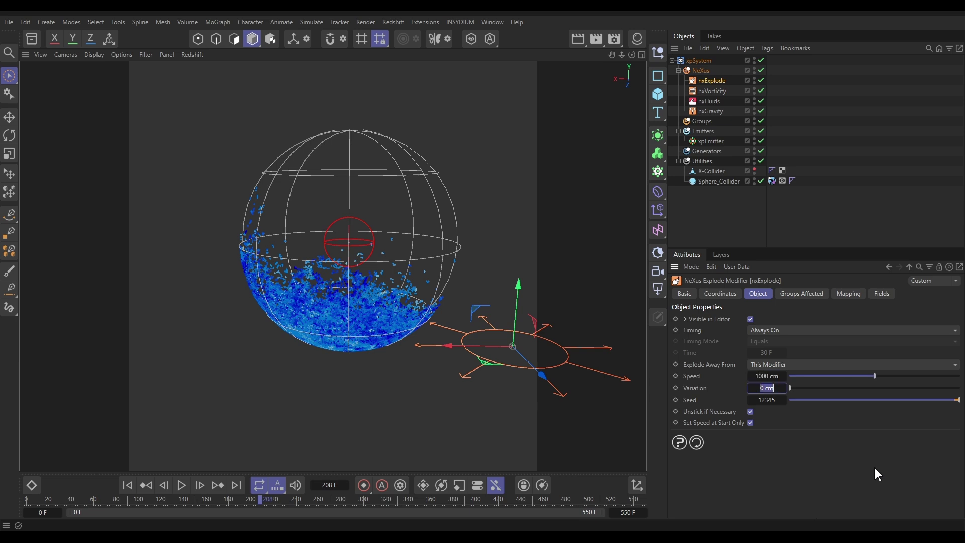
text(800)
key(Return)
Place the explode below the sphere, trigger it at scene time 150 F, and replay
drag(477, 319, 268, 372)
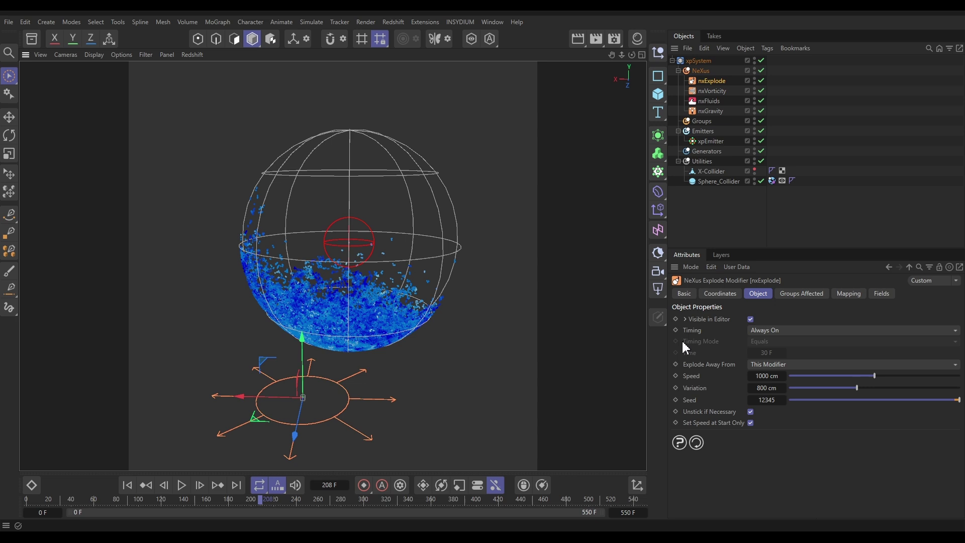
click(783, 332)
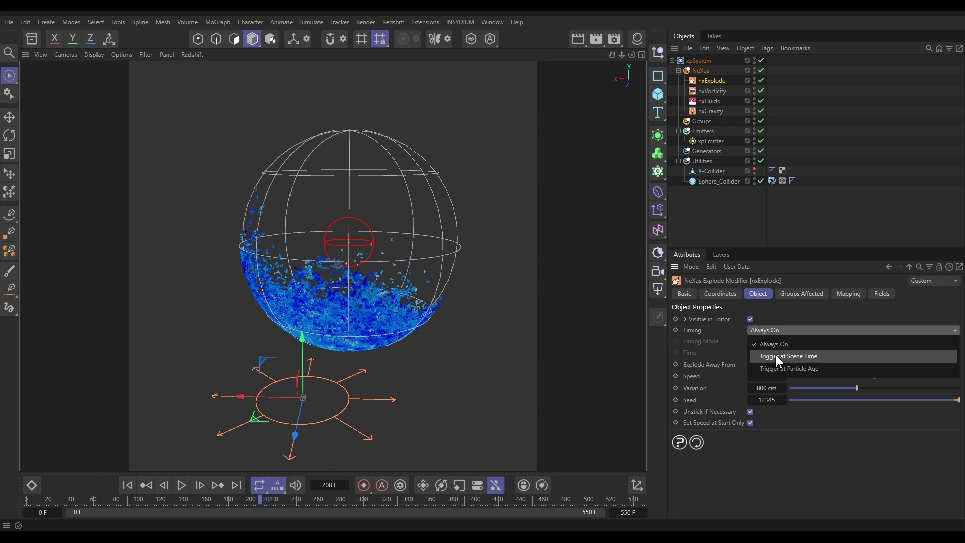
click(774, 353)
click(764, 355)
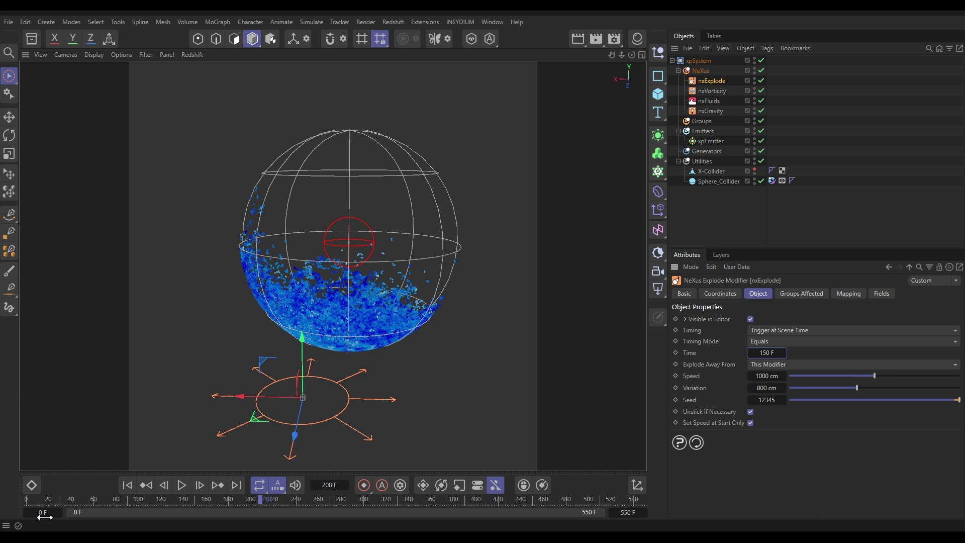
click(127, 485)
click(182, 489)
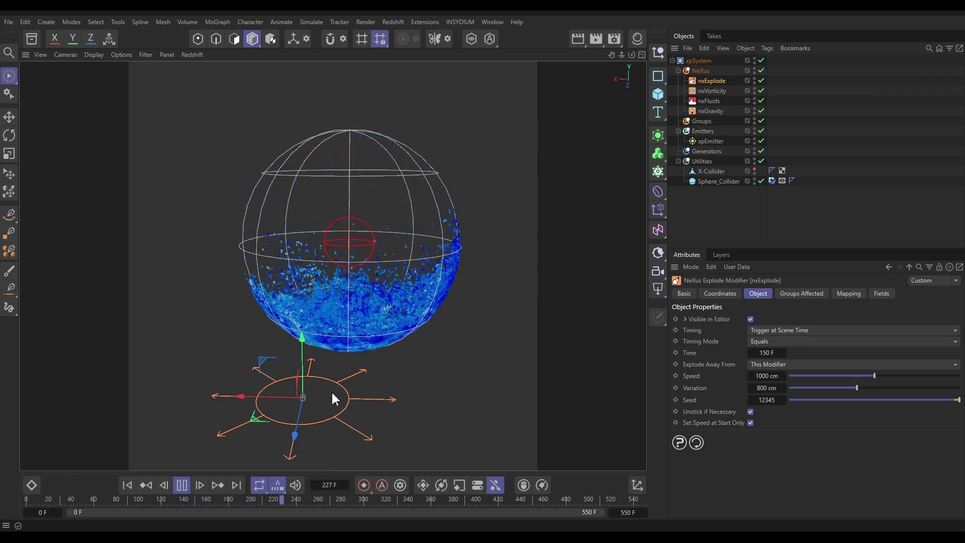
Pause the simulation at frame 278 and select the NeXus folder
key(F8)
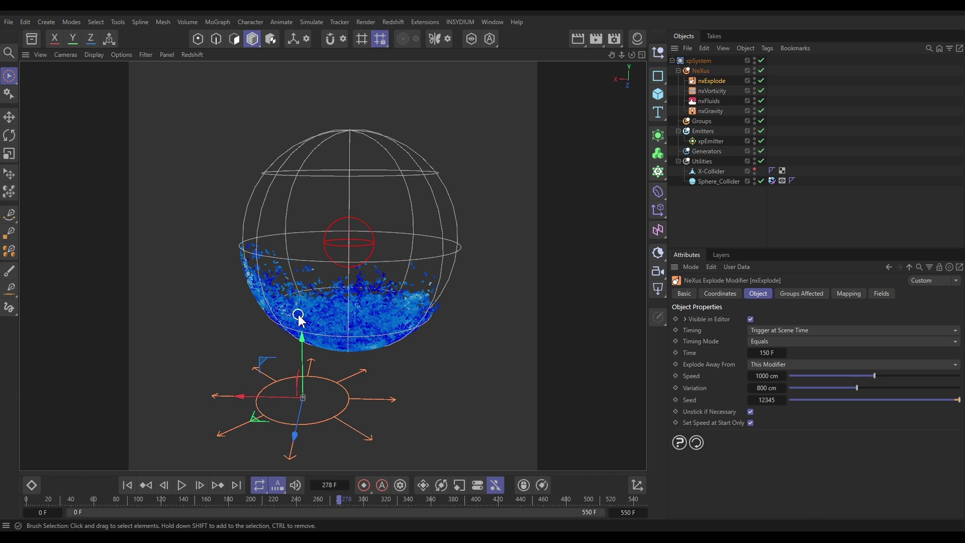
click(700, 71)
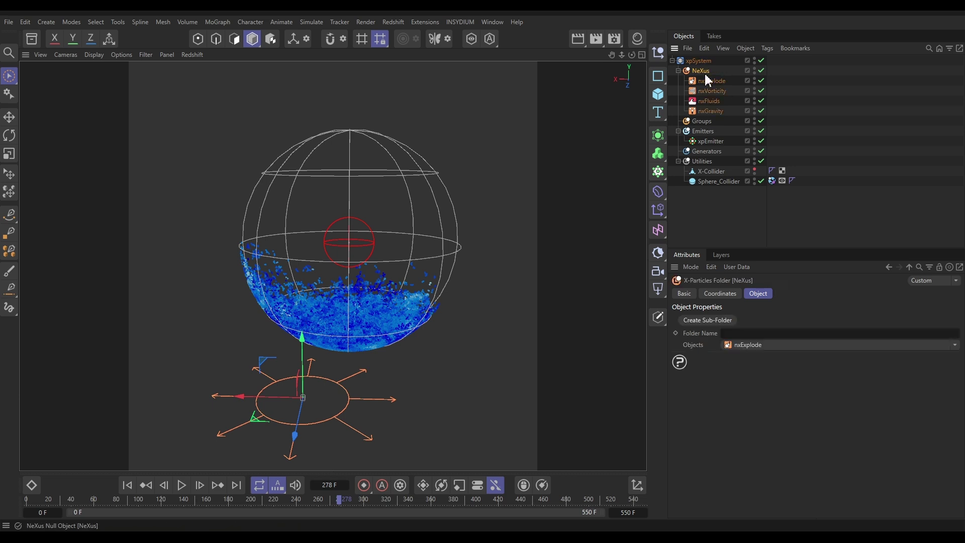
Add an nxWind modifier to NeXus in Von Karman mode with 800 cm wind strength
click(955, 345)
click(842, 330)
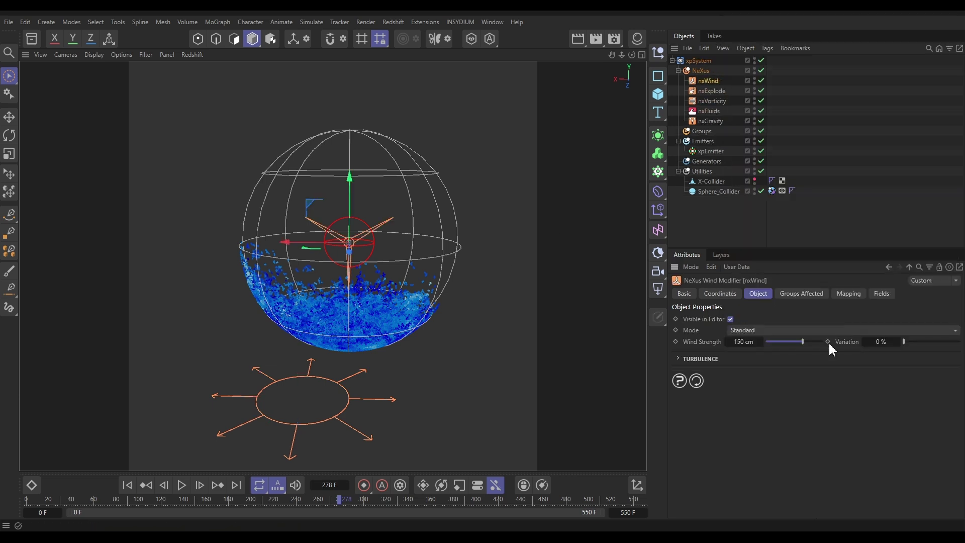
click(753, 329)
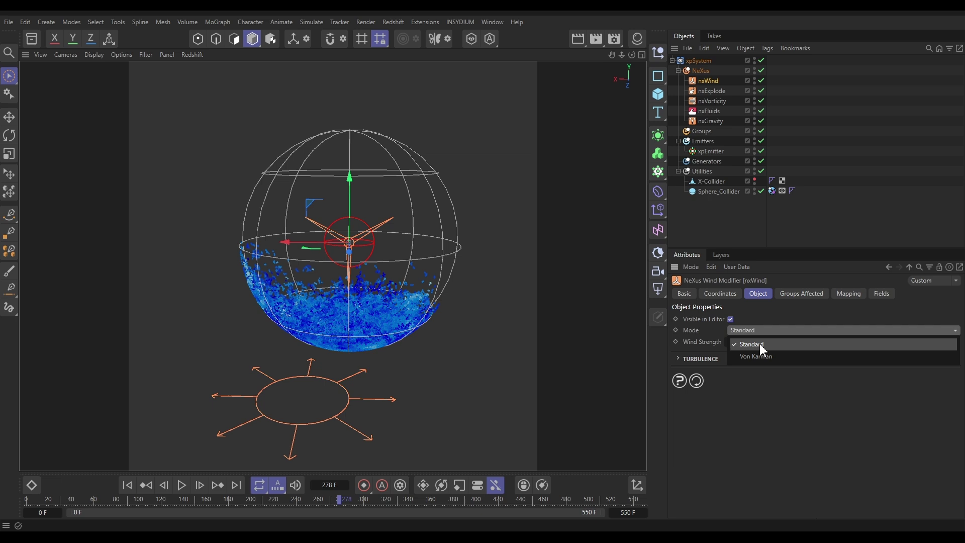
click(759, 344)
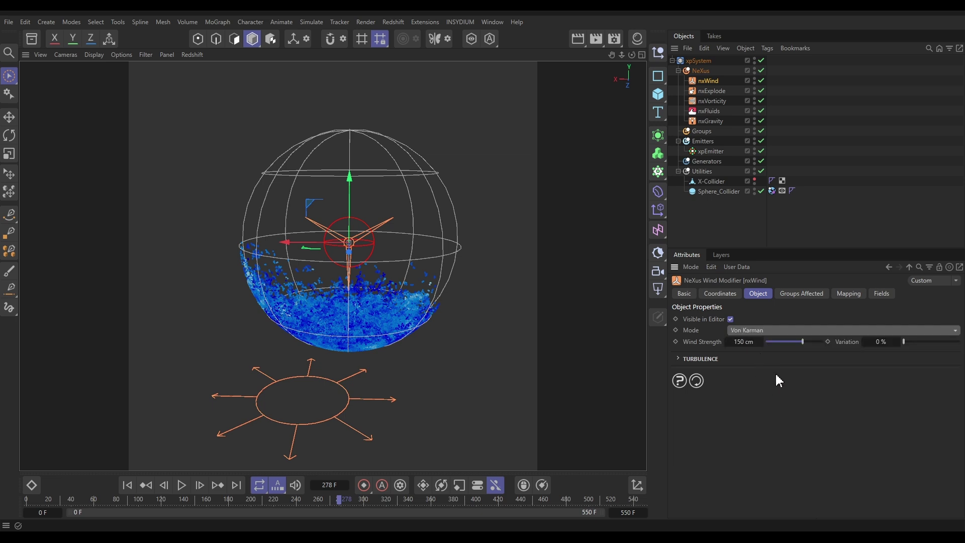
click(744, 341)
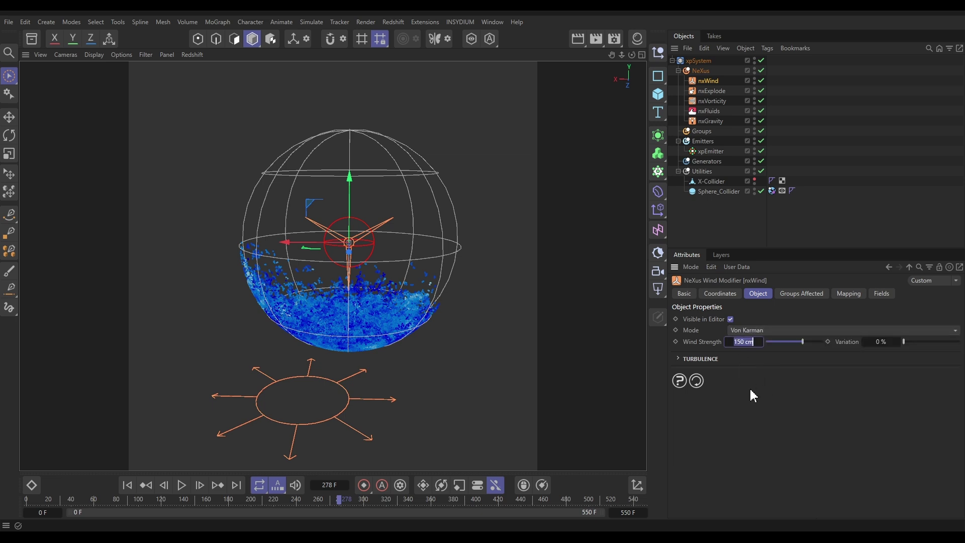
text(800)
key(Return)
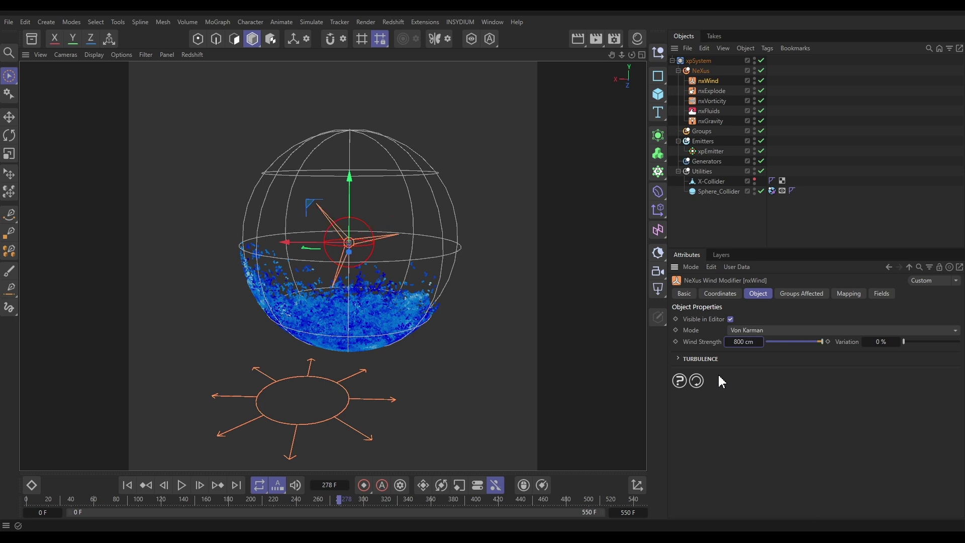
Drop the wind's turbulence from 100 % to 0 % and deselect the modifier
click(703, 358)
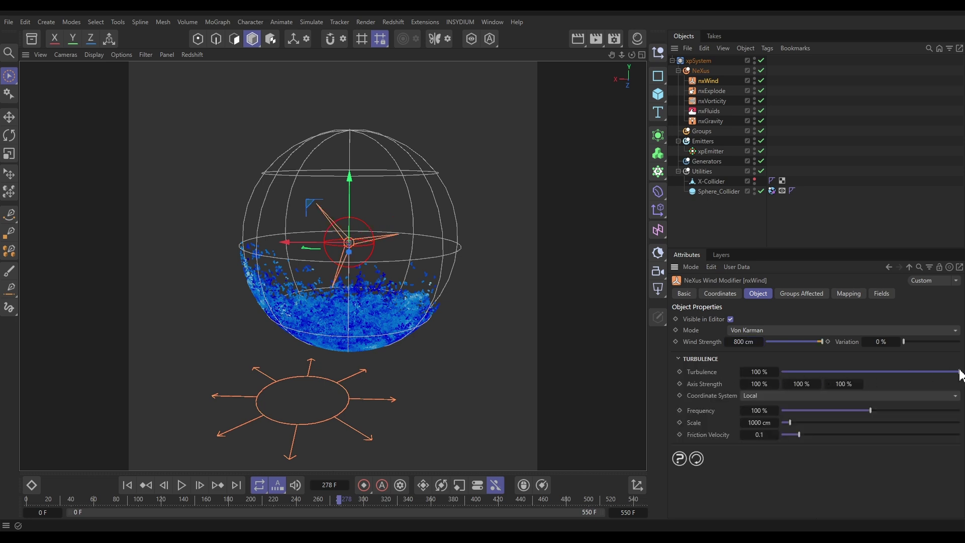
drag(958, 371, 785, 382)
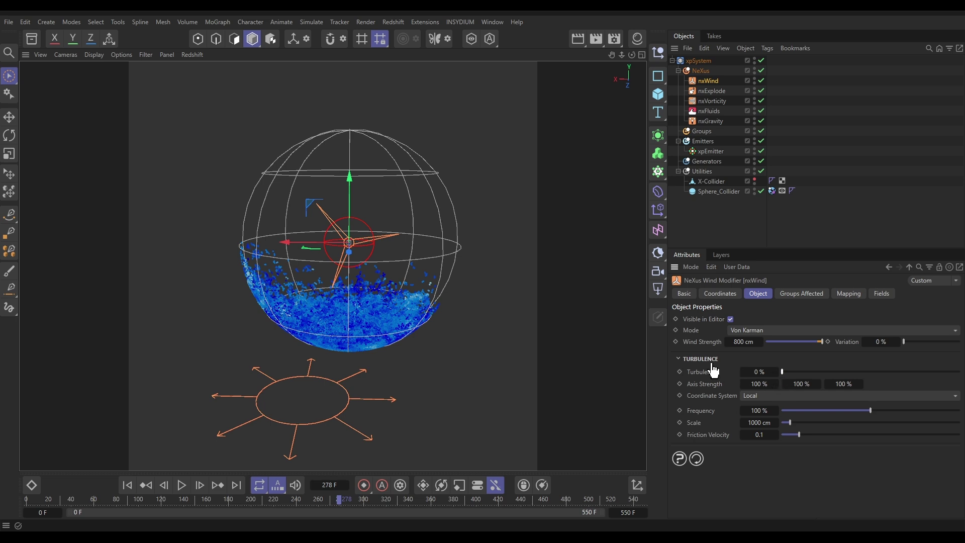
click(695, 363)
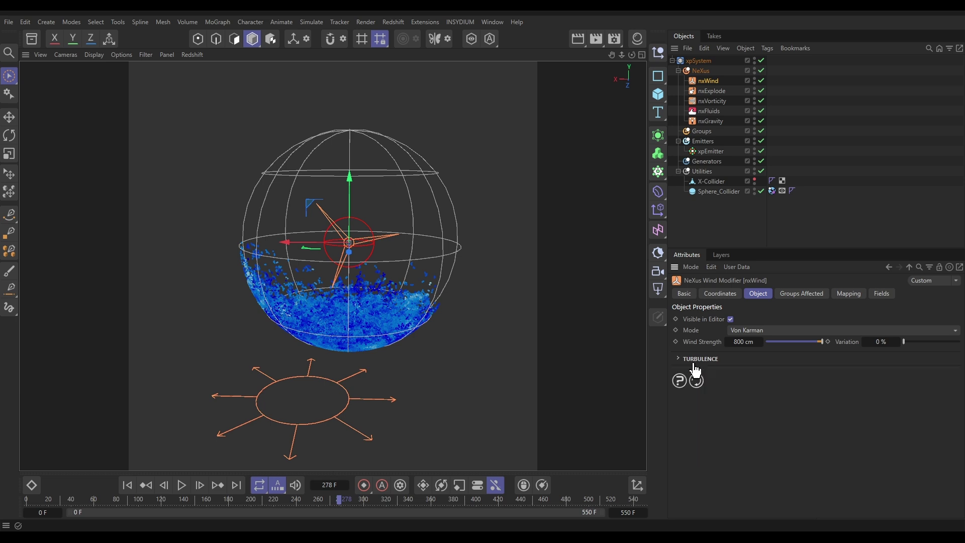
click(495, 248)
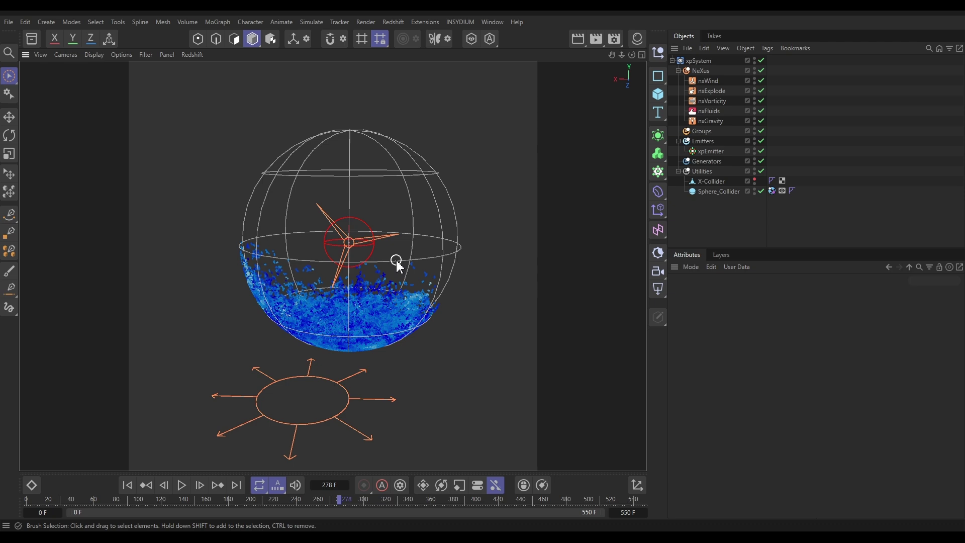
Enlarge the view of the sphere and replay from frame 0, stopping at frame 214
alt+drag(394, 263, 327, 291)
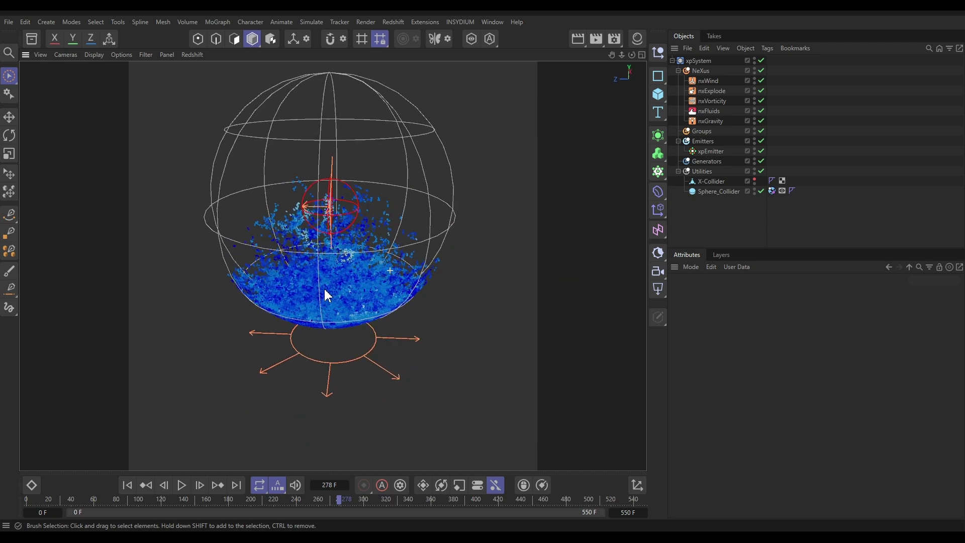
click(128, 485)
click(182, 485)
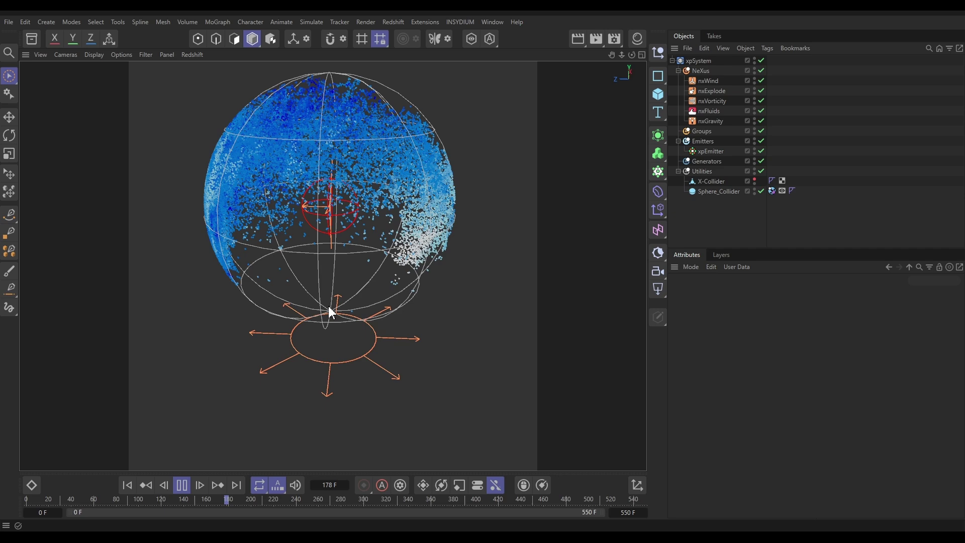
click(186, 489)
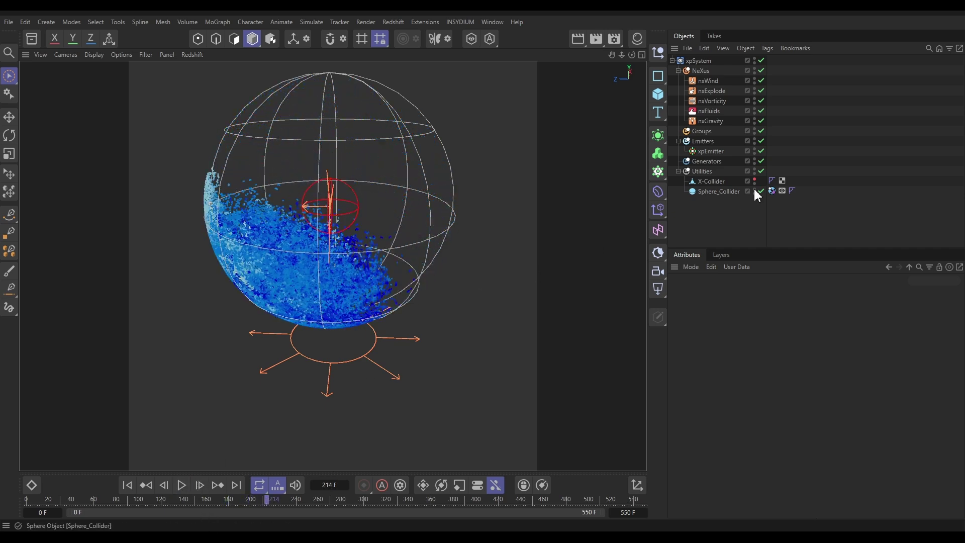
Add a Vibrate tag to the nxWind modifier
click(710, 80)
click(768, 49)
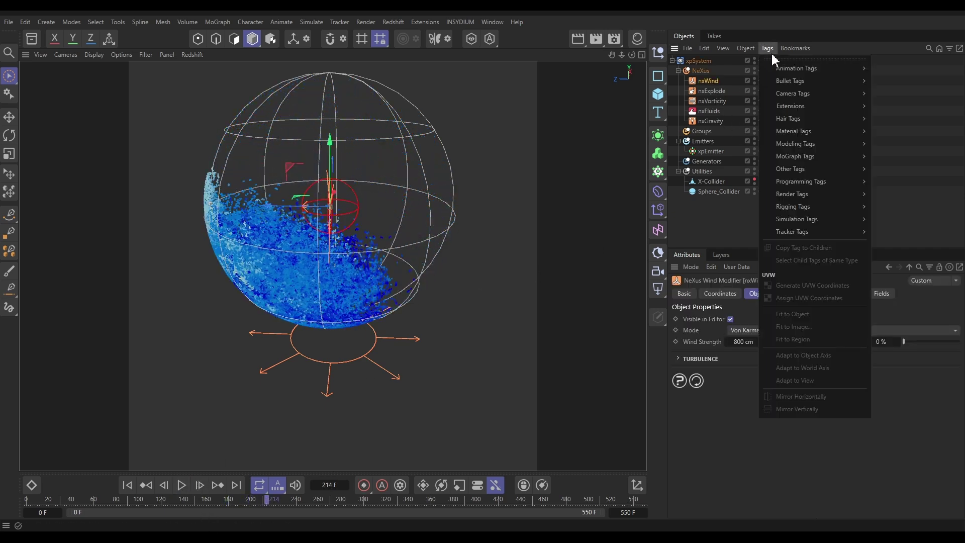
mouse_move(791, 68)
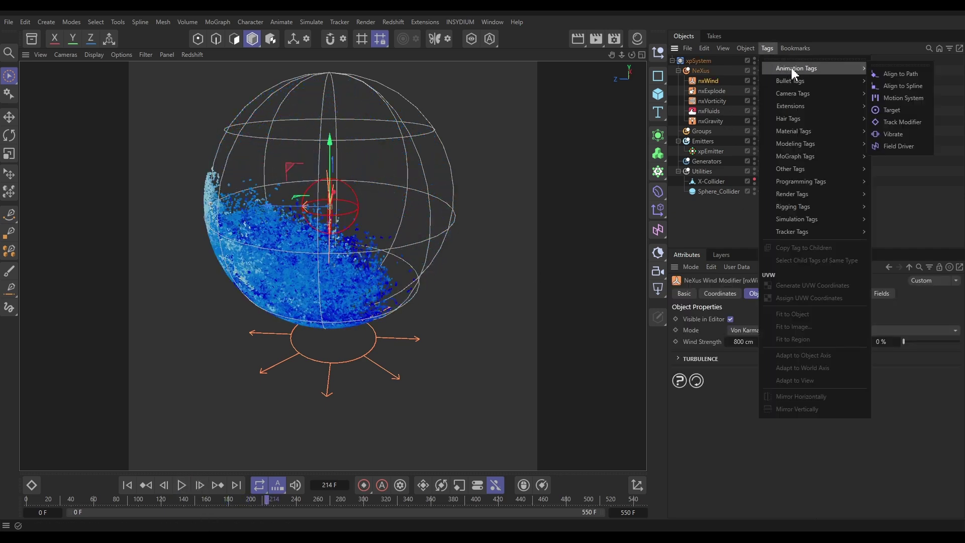
click(896, 134)
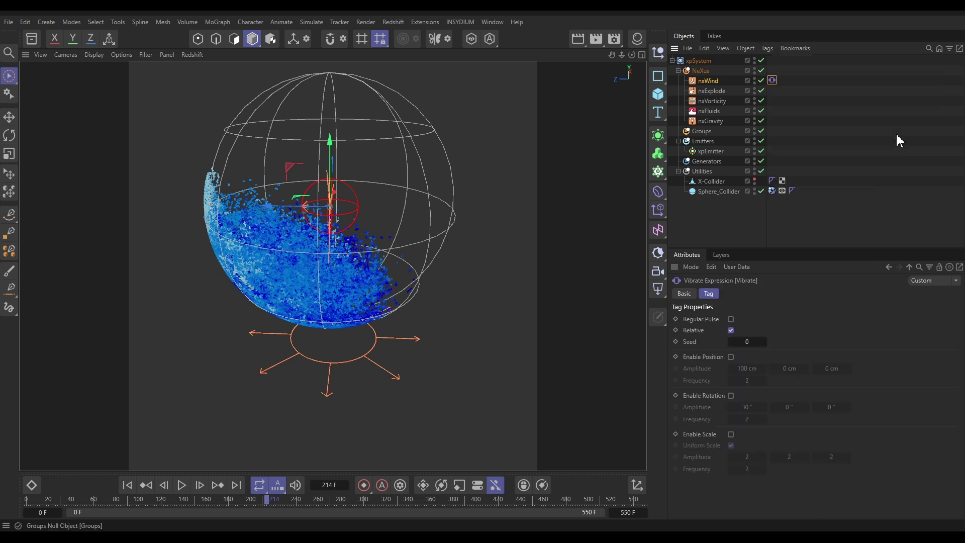
Enable Vibrate rotation with 360° amplitude on all three axes and 0.5 frequency
click(731, 396)
double_click(746, 407)
text(3)
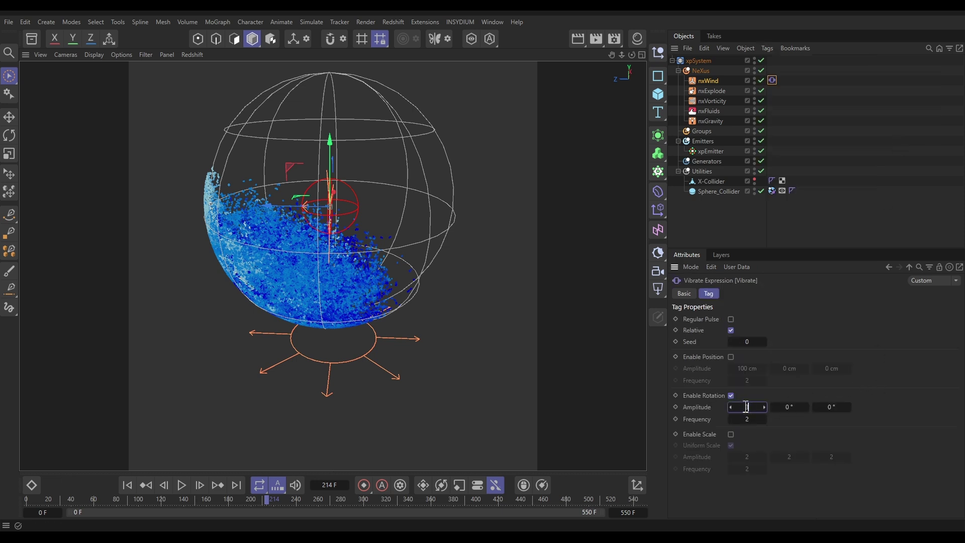
text(60)
key(Tab)
text(360)
key(Tab)
text(360)
double_click(748, 419)
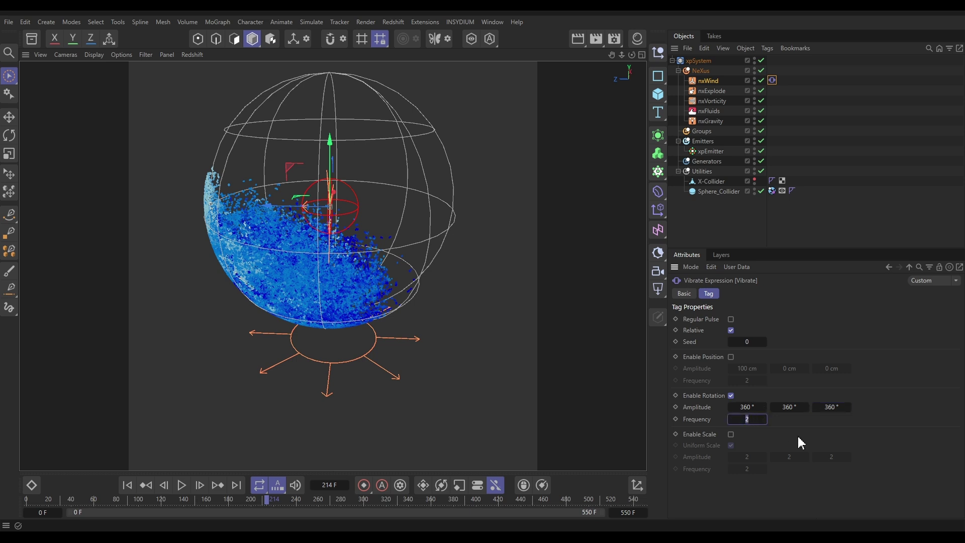
text(.5)
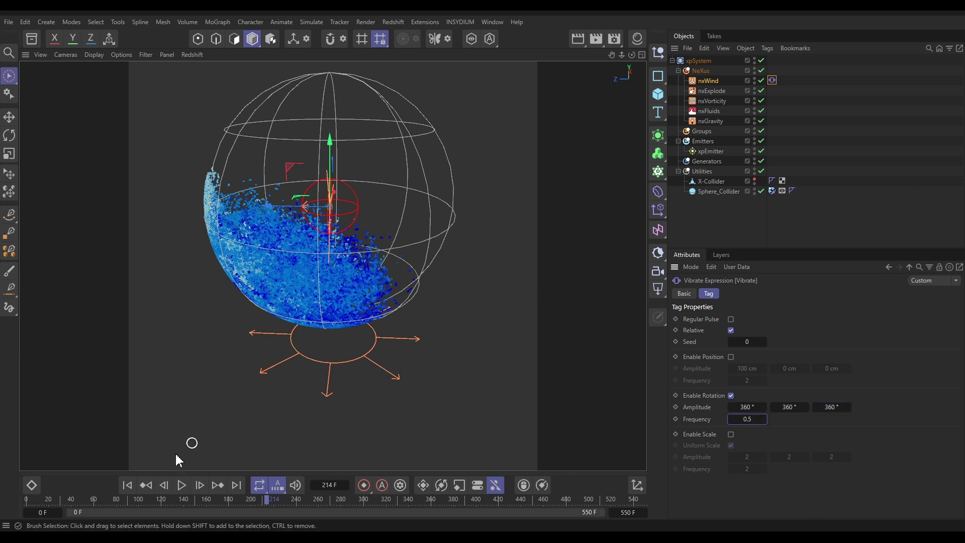
Replay the simulation from frame 0, stopping at frame 320
click(127, 485)
click(181, 485)
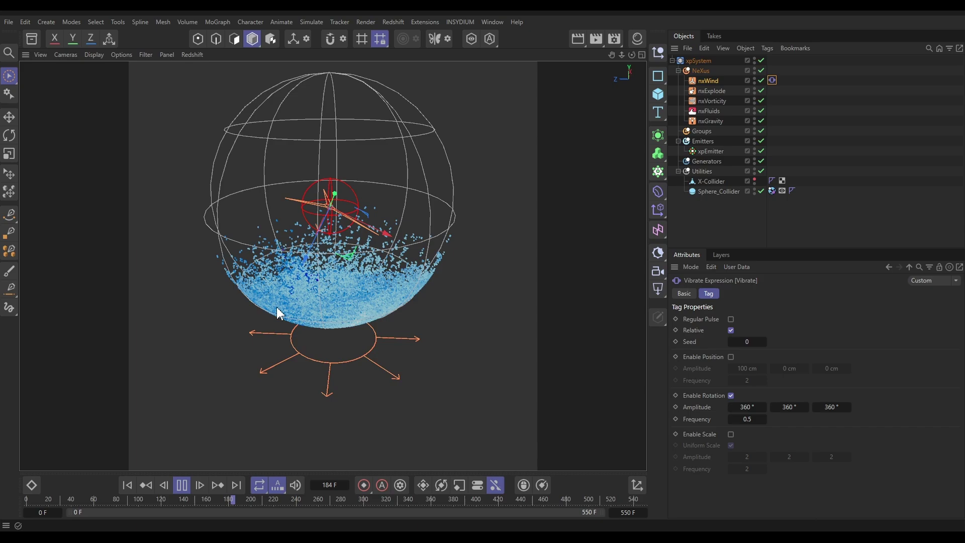
click(181, 486)
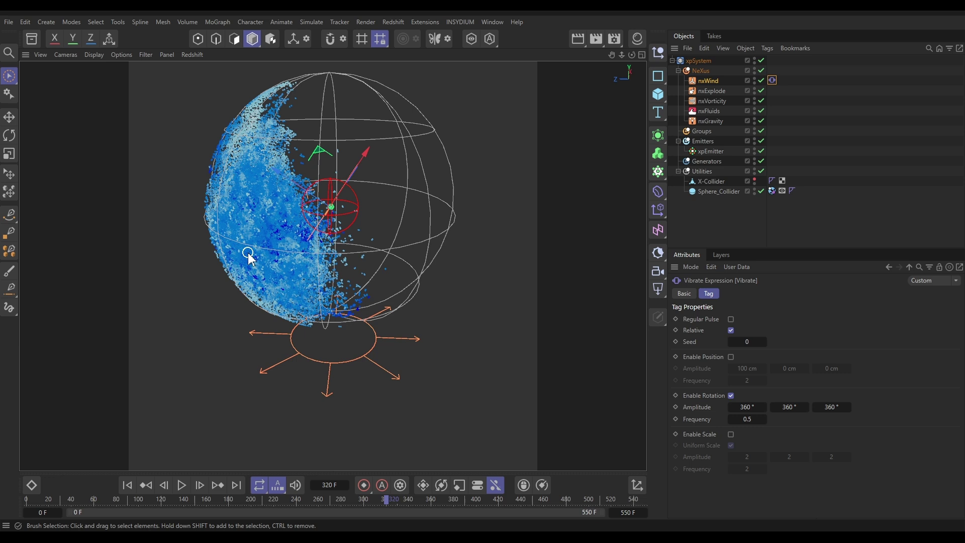
Add an Age map layer to nxWind's Wind Strength with range 150 F to 151 F
click(719, 82)
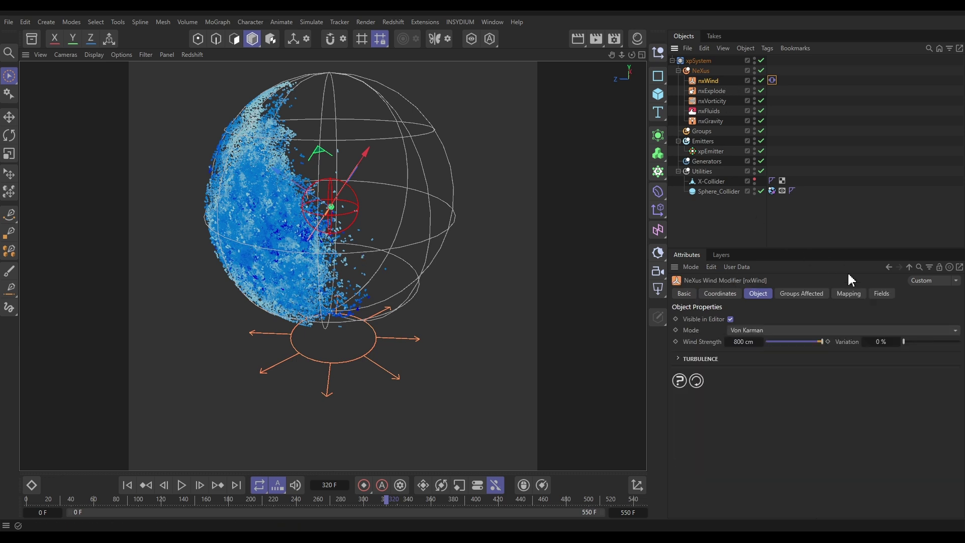
click(849, 294)
click(820, 319)
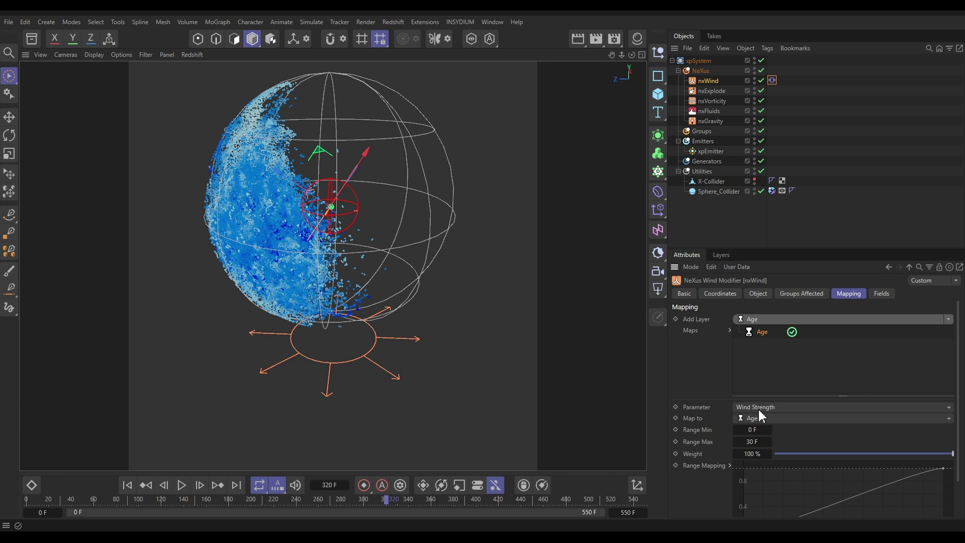
drag(960, 441, 958, 485)
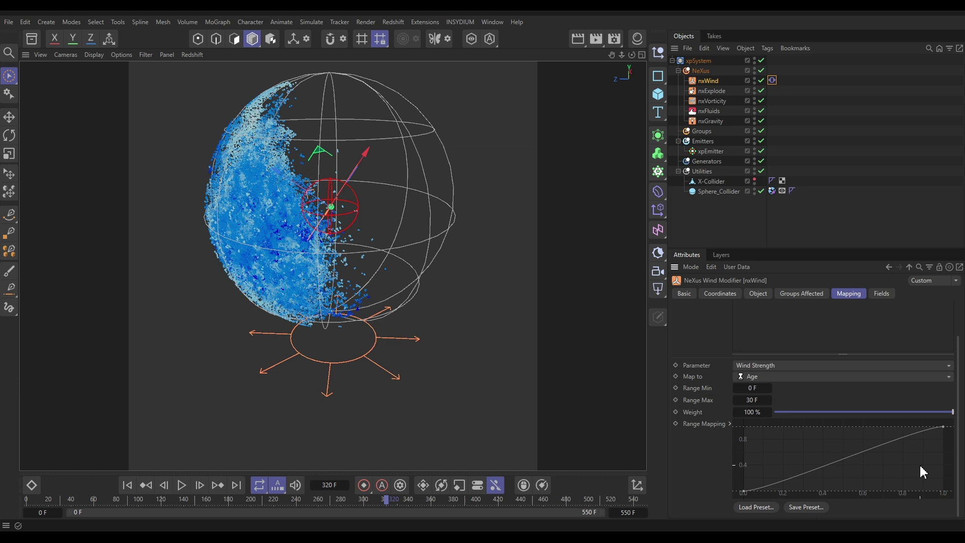
click(751, 387)
text(150)
key(Return)
click(750, 400)
Replay the simulation from frame 0, zooming and panning so the sphere sits lower
click(127, 485)
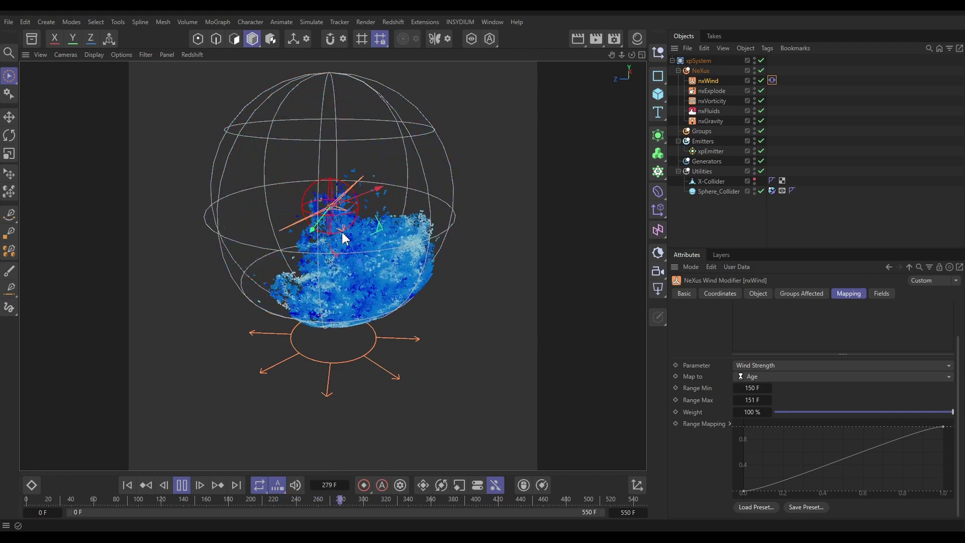
scroll(336, 272, down, 4)
alt+middle_drag(335, 271, 343, 339)
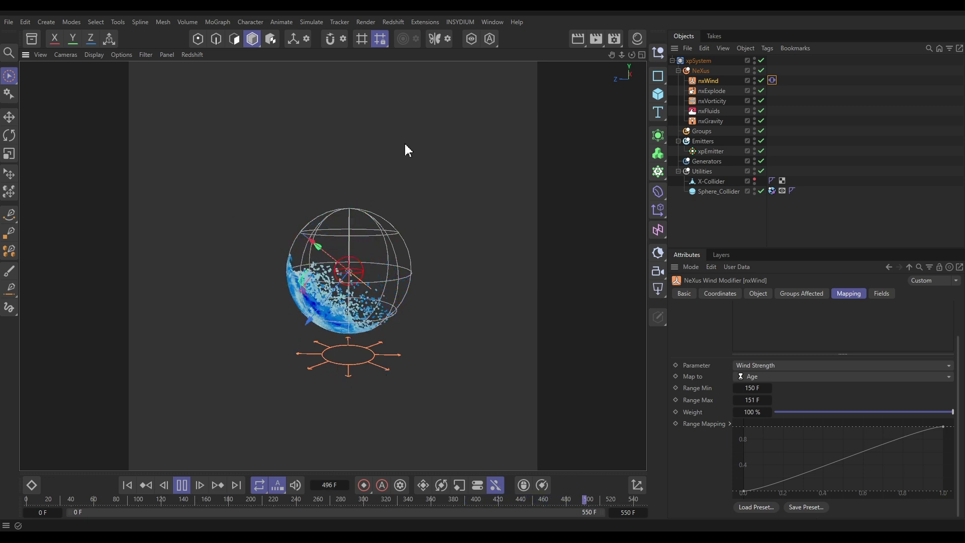
Stop playback and raise nxWind's Wind Strength to 1200 cm
click(182, 486)
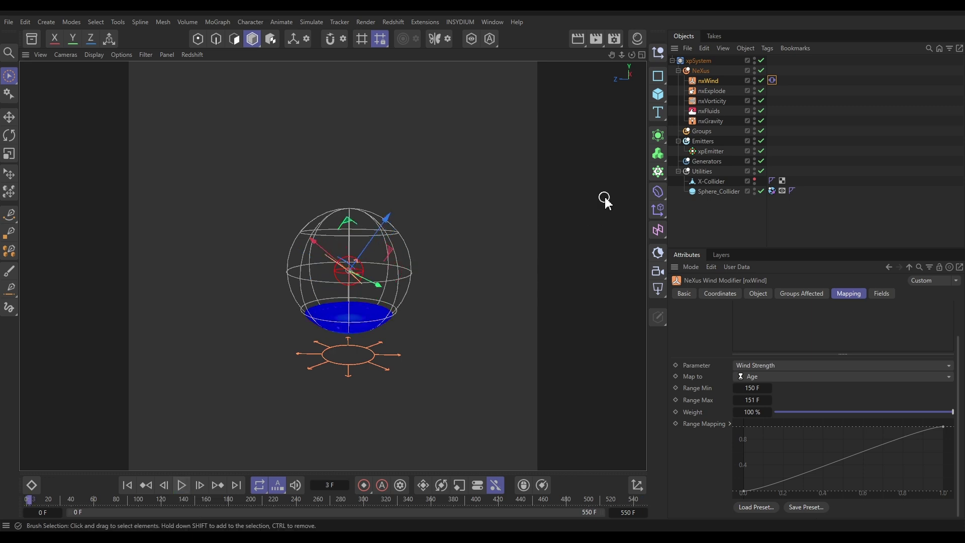
click(759, 294)
text(1200)
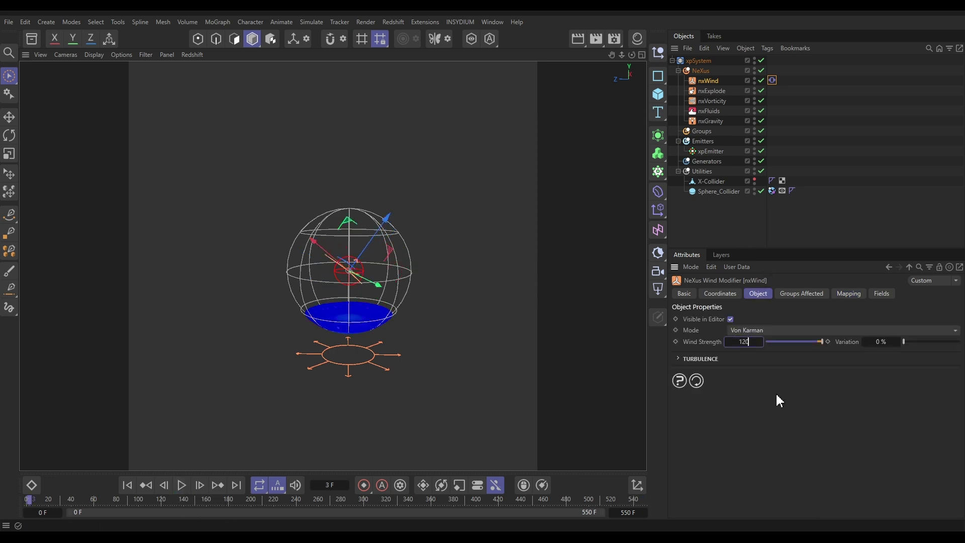
key(Return)
Make the X-Collider visible, add an xpCollider tag to it, and rewind to frame 0
click(755, 180)
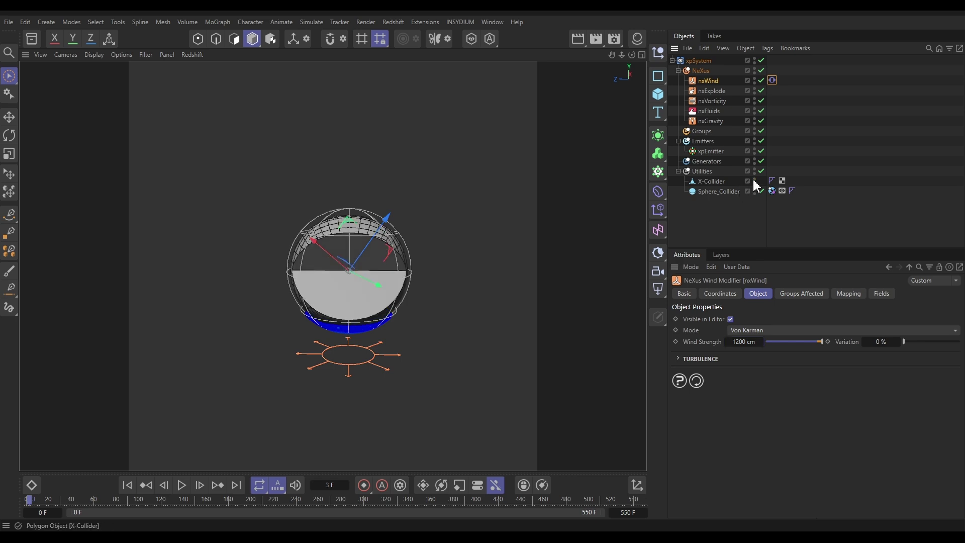
alt+drag(329, 274, 507, 261)
alt+middle_drag(254, 296, 337, 298)
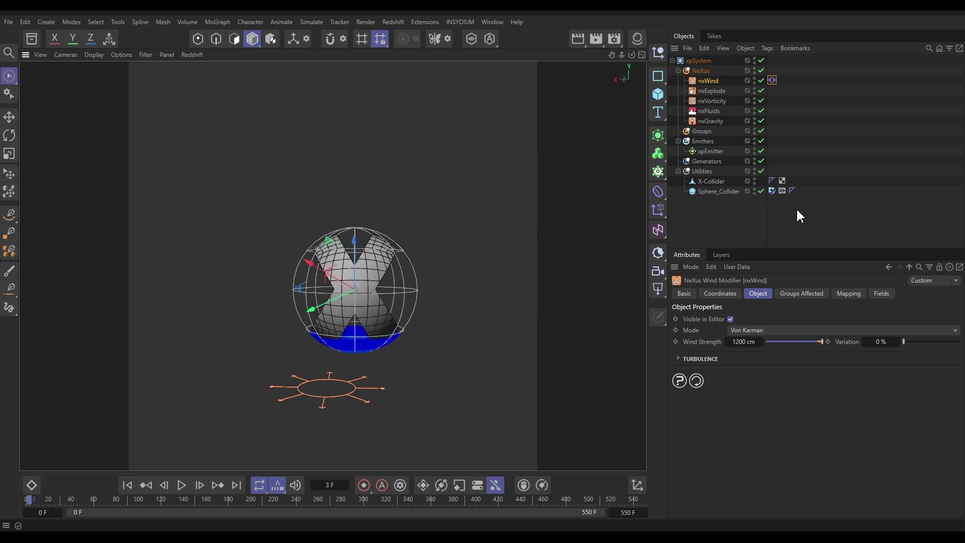
click(724, 182)
click(769, 49)
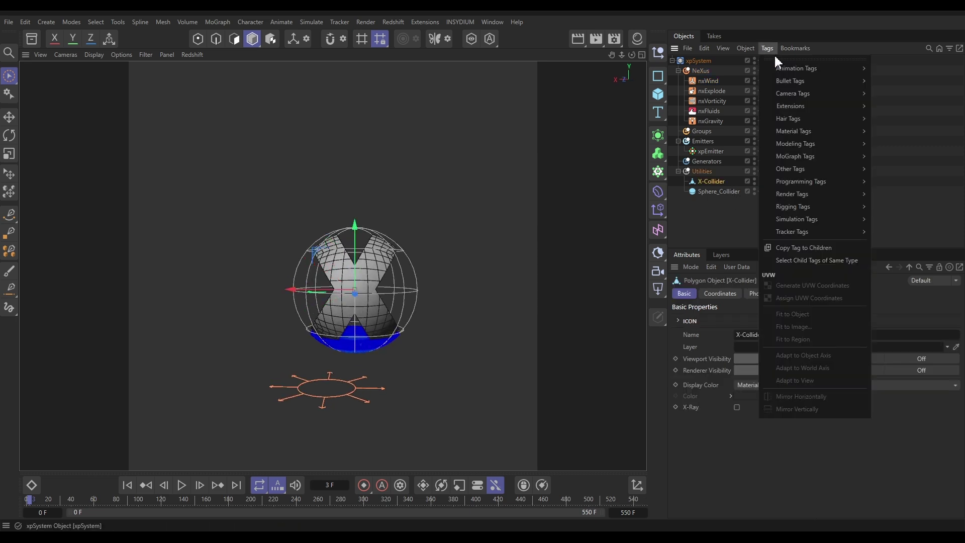
mouse_move(791, 105)
mouse_move(900, 107)
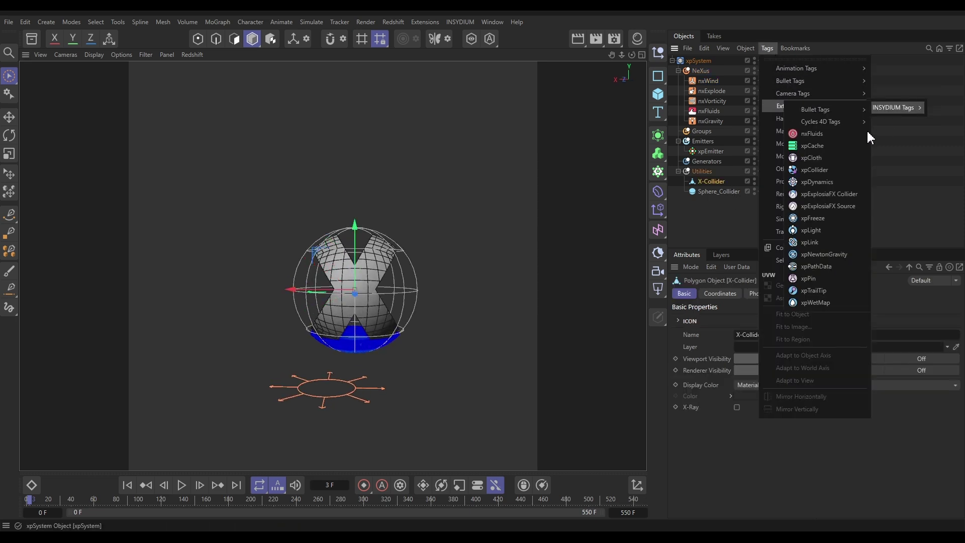
click(825, 170)
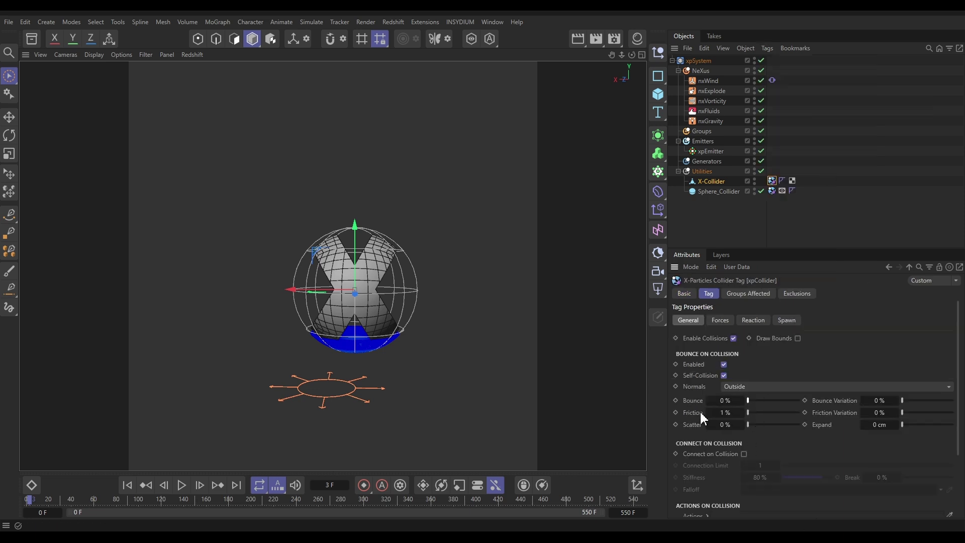
click(127, 485)
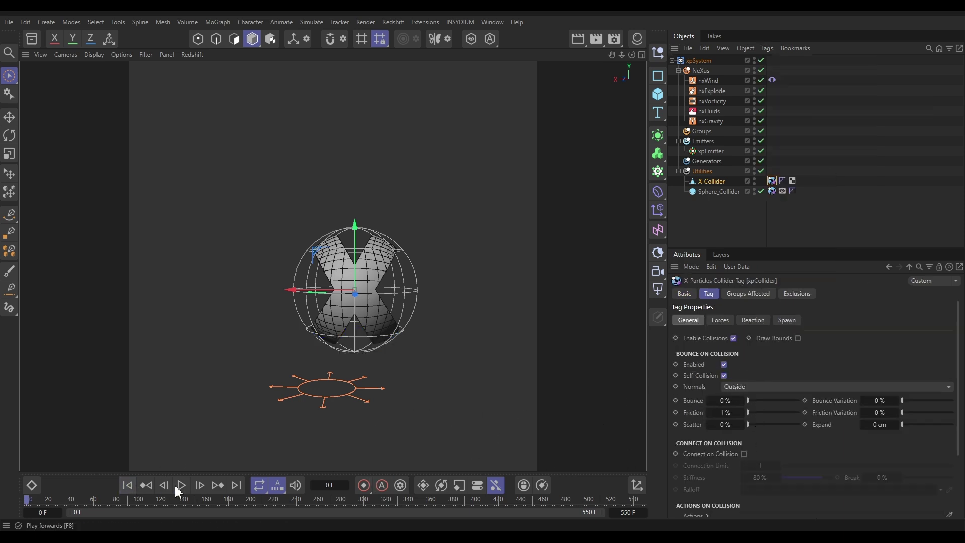
Play the simulation from frame 0 to watch fluid swirl around the X-Collider
click(687, 243)
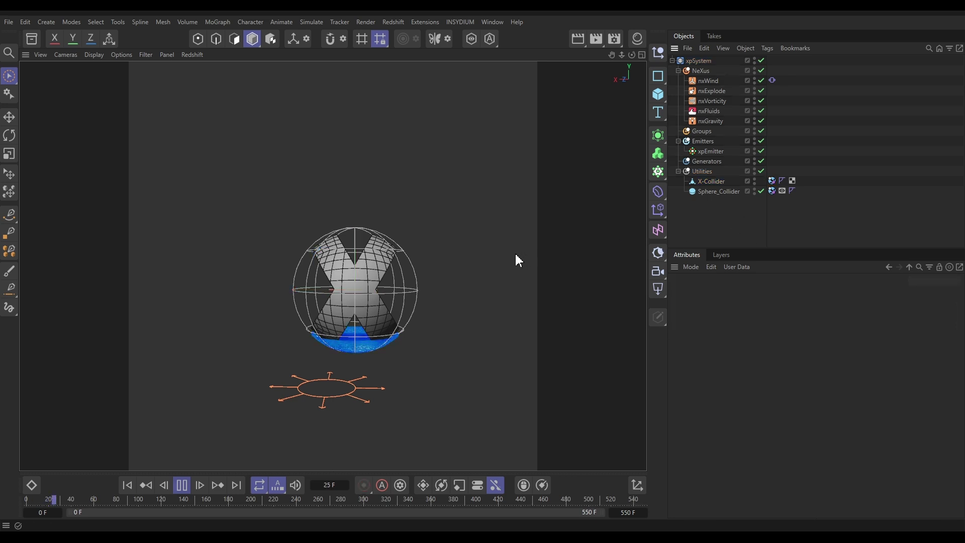